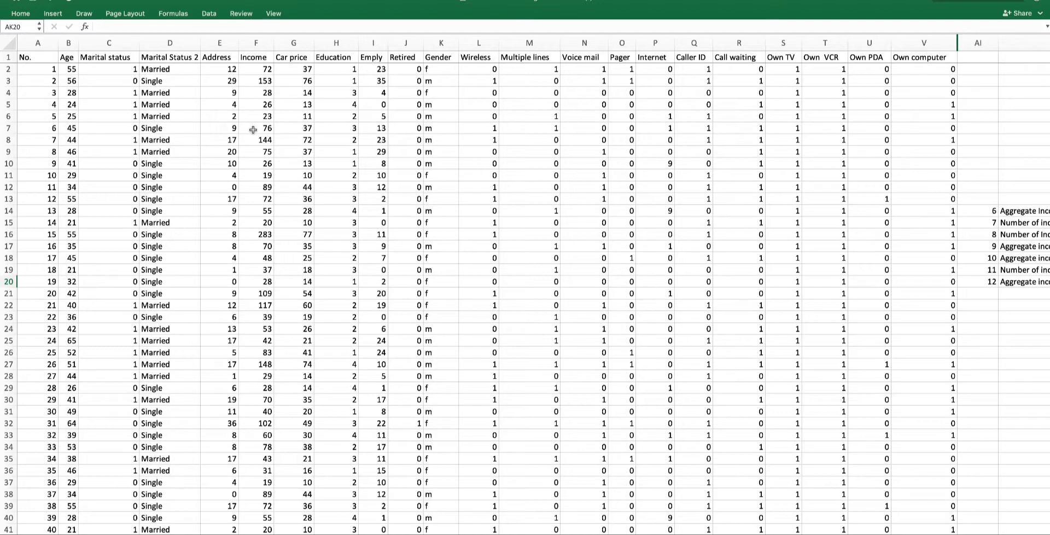
- Start an IF formula in cell AK19 whose test begins with the Income range F2:F53
{"action": "scroll", "coordinate": [253, 129], "scroll_direction": "right", "scroll_amount": 12}
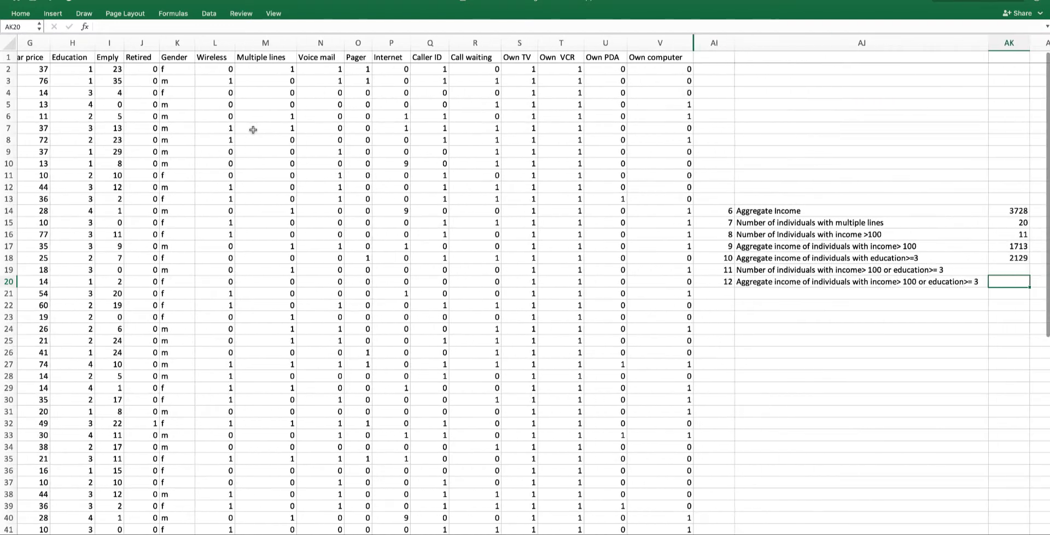
{"action": "scroll", "coordinate": [253, 130], "scroll_direction": "right", "scroll_amount": 1}
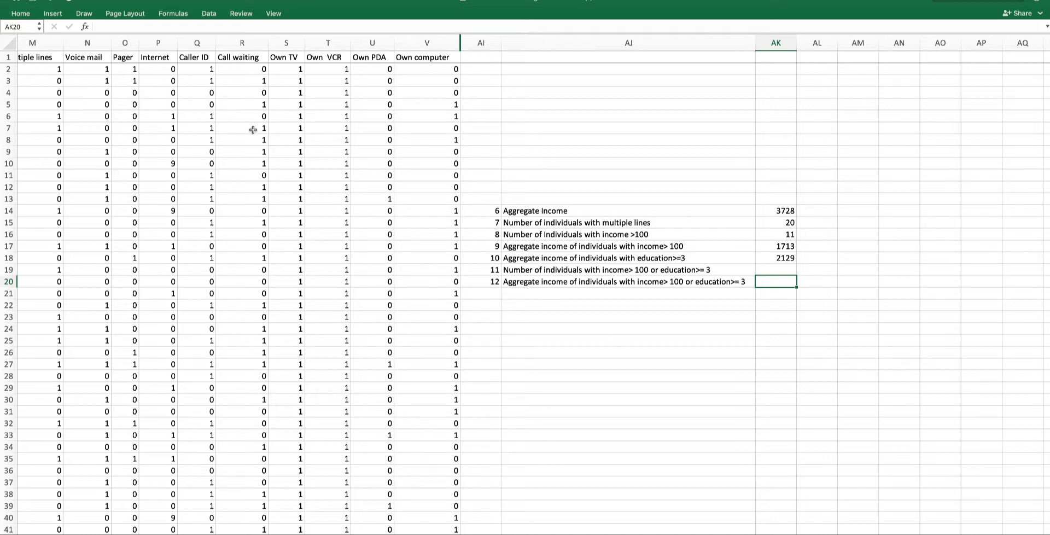
{"action": "scroll", "coordinate": [252, 129], "scroll_direction": "left", "scroll_amount": 5}
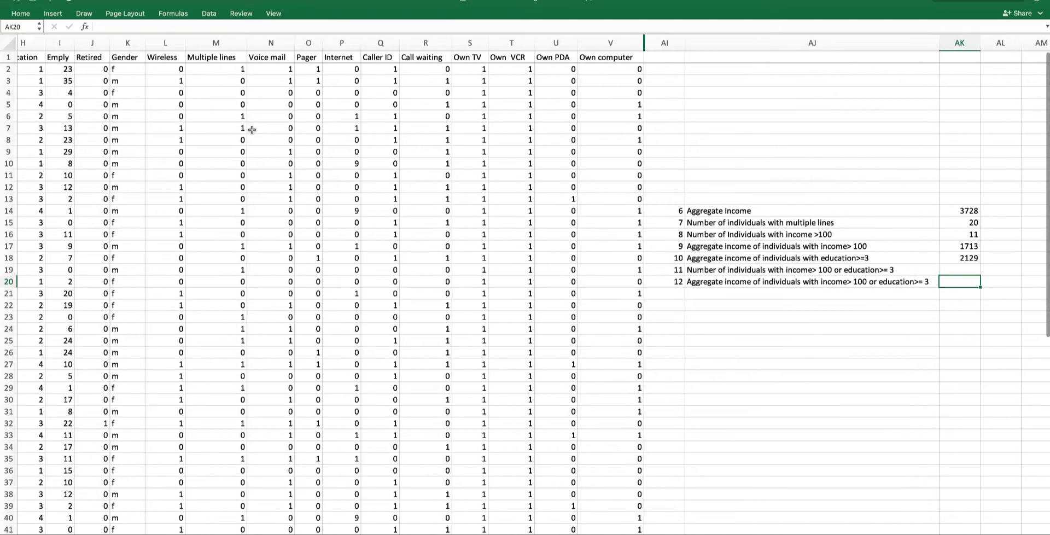
{"action": "scroll", "coordinate": [252, 130], "scroll_direction": "right", "scroll_amount": 3}
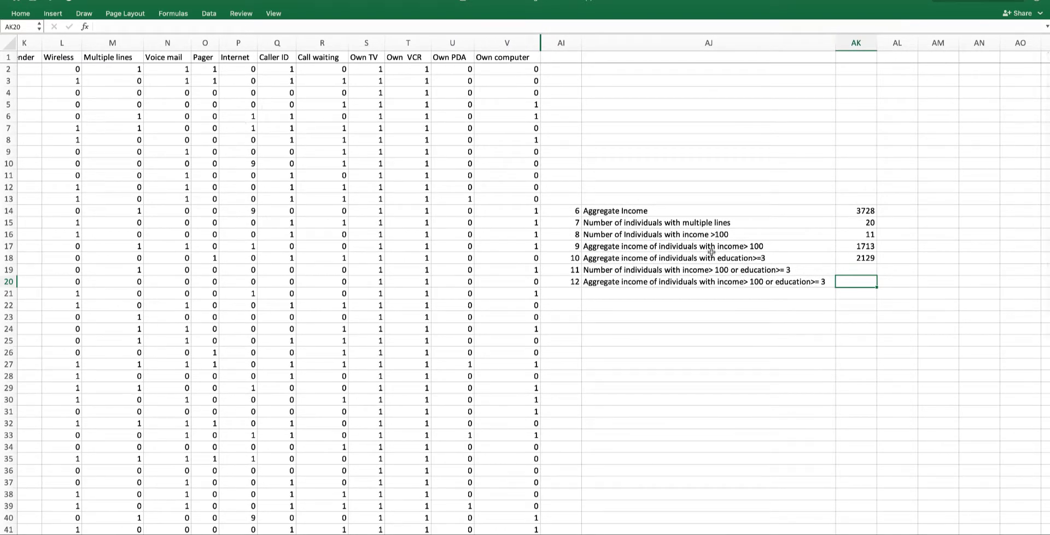
{"action": "left_click", "coordinate": [850, 272]}
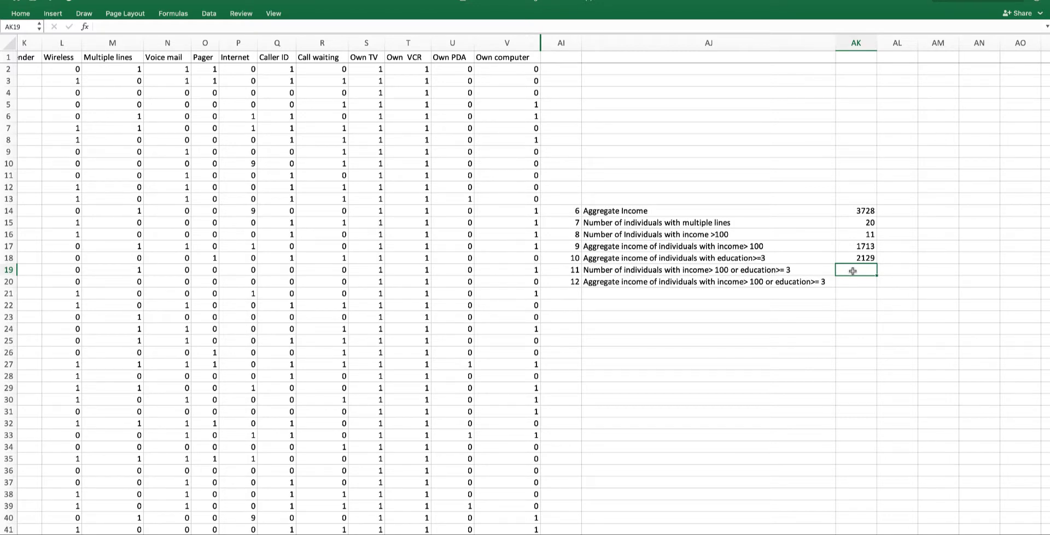
{"action": "type", "text": "="}
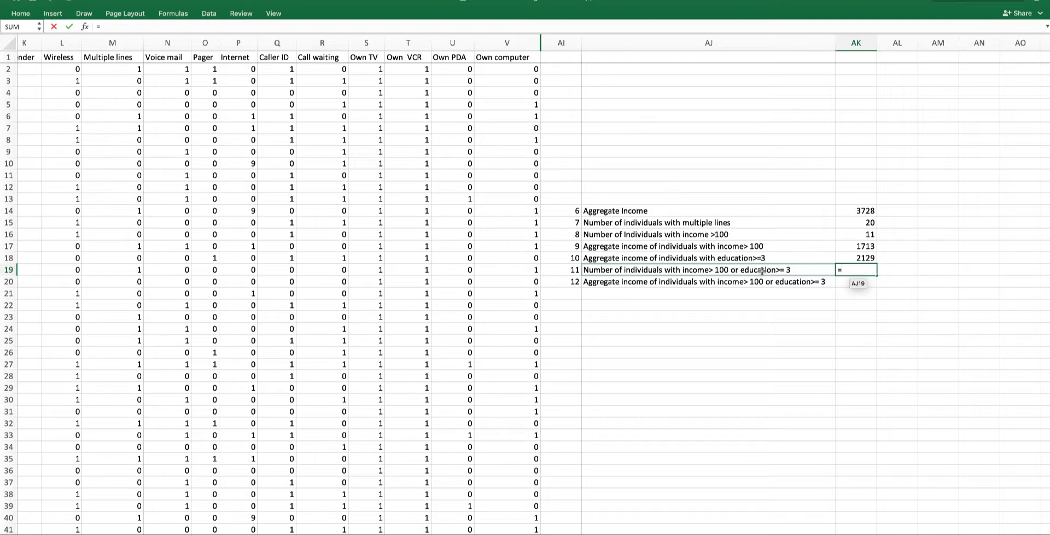
{"action": "type", "text": "if"}
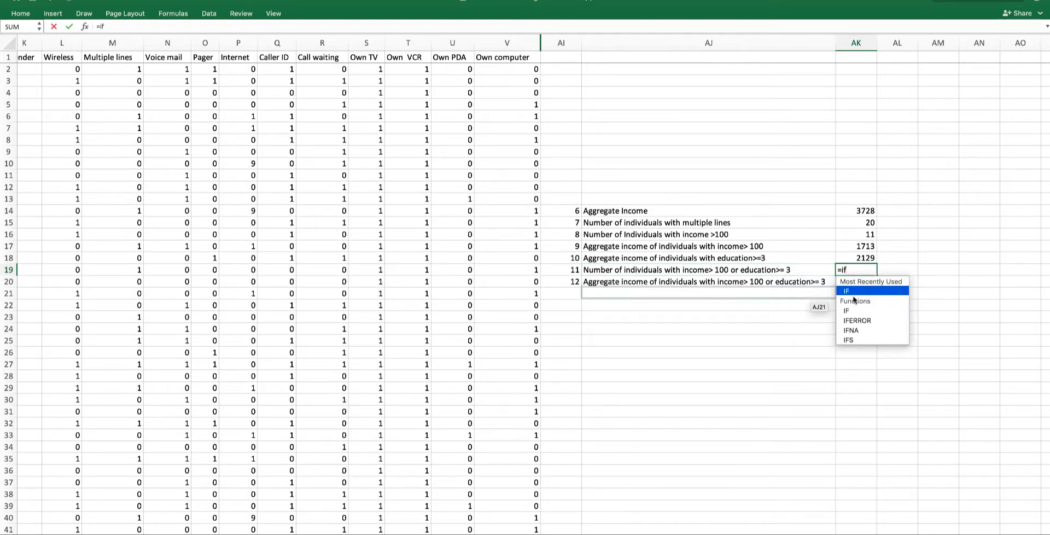
{"action": "double_click", "coordinate": [867, 291]}
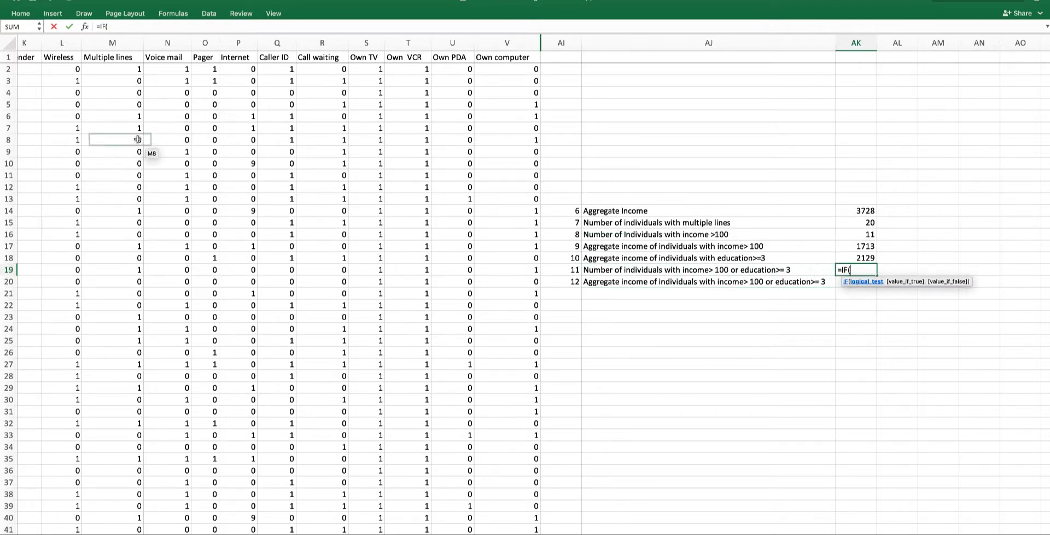
{"action": "scroll", "coordinate": [122, 135], "scroll_direction": "left", "scroll_amount": 1}
{"action": "scroll", "coordinate": [122, 134], "scroll_direction": "left", "scroll_amount": 6}
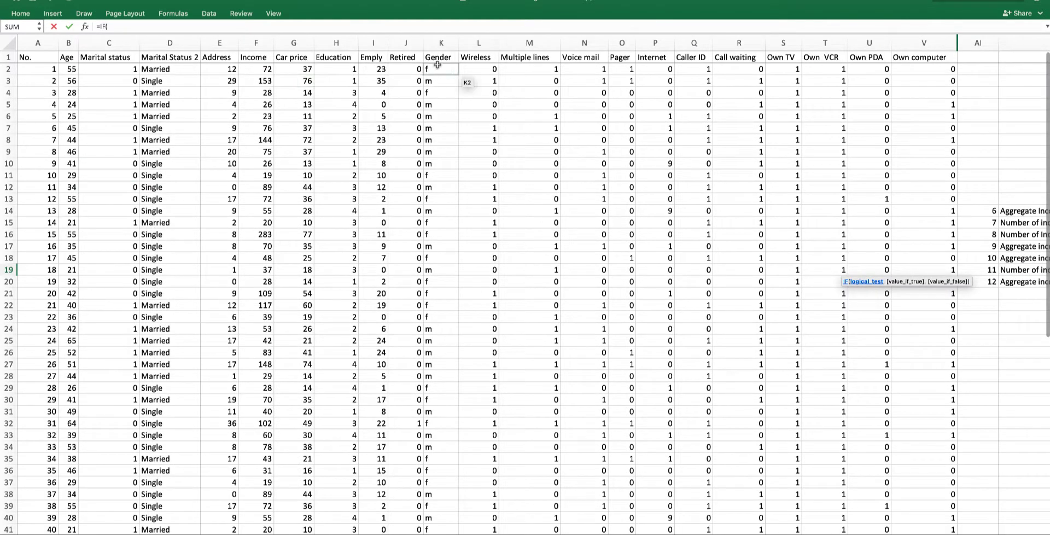
{"action": "left_click_drag", "start_coordinate": [255, 69], "coordinate": [268, 517]}
- Complete the first test as F2:F53>100 and enclose it in parentheses
{"action": "type", "text": ">100"}
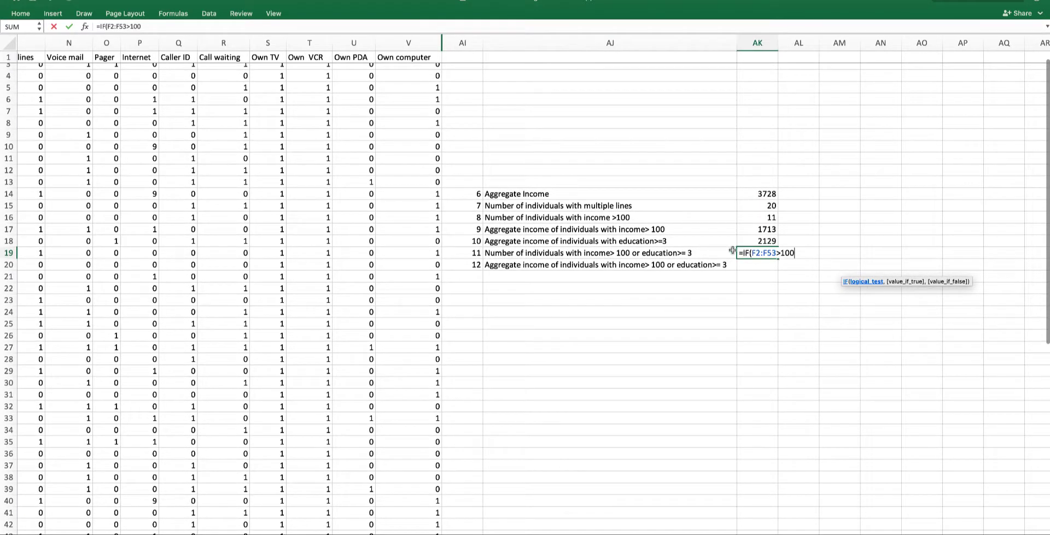
{"action": "left_click", "coordinate": [752, 252]}
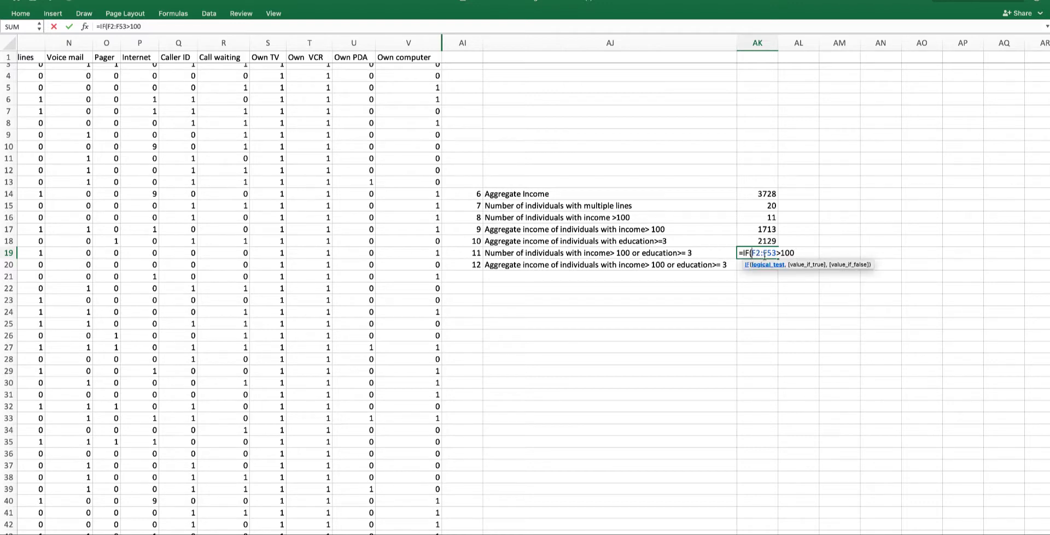
{"action": "type", "text": "("}
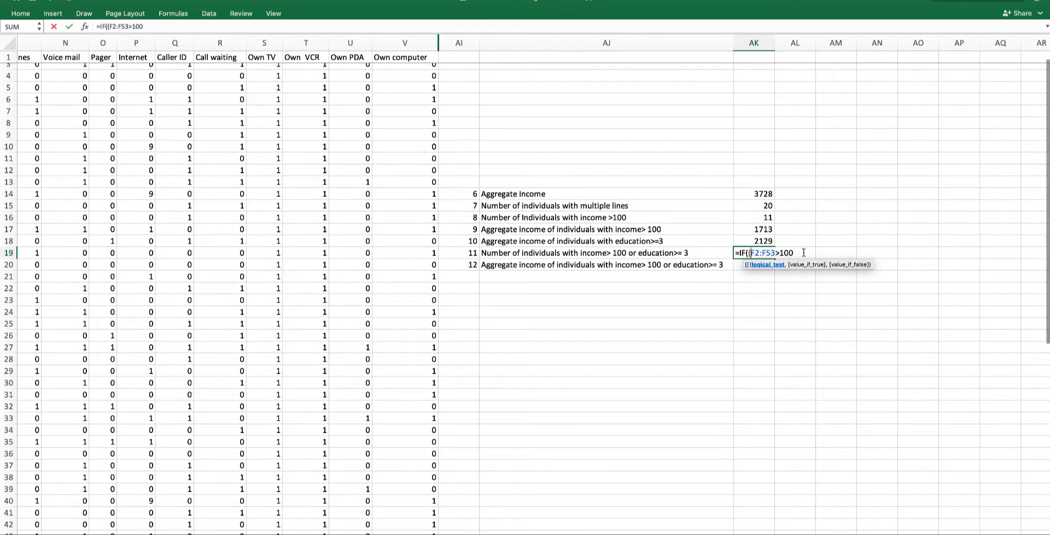
{"action": "type", "text": ")"}
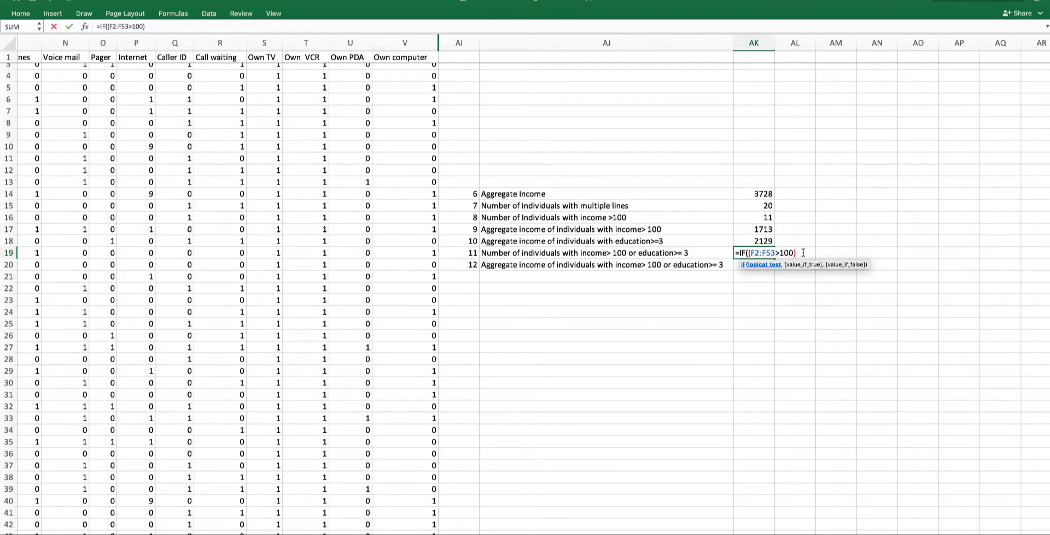
{"action": "type", "text": "+("}
- Add a second test +(H2:H53>=3) using the Education range H2:H53
{"action": "scroll", "coordinate": [189, 183], "scroll_direction": "left", "scroll_amount": 10}
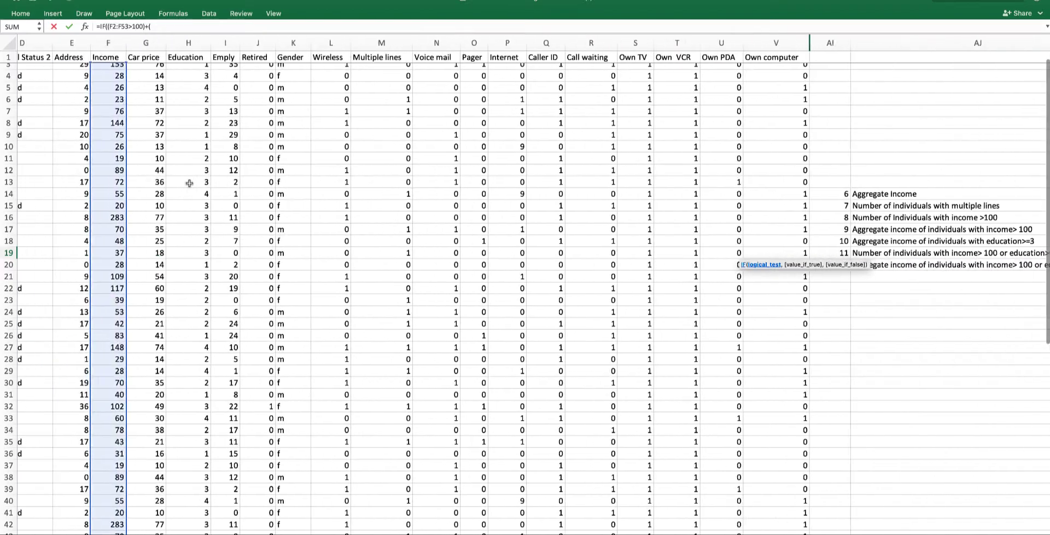
{"action": "scroll", "coordinate": [281, 78], "scroll_direction": "up", "scroll_amount": 2}
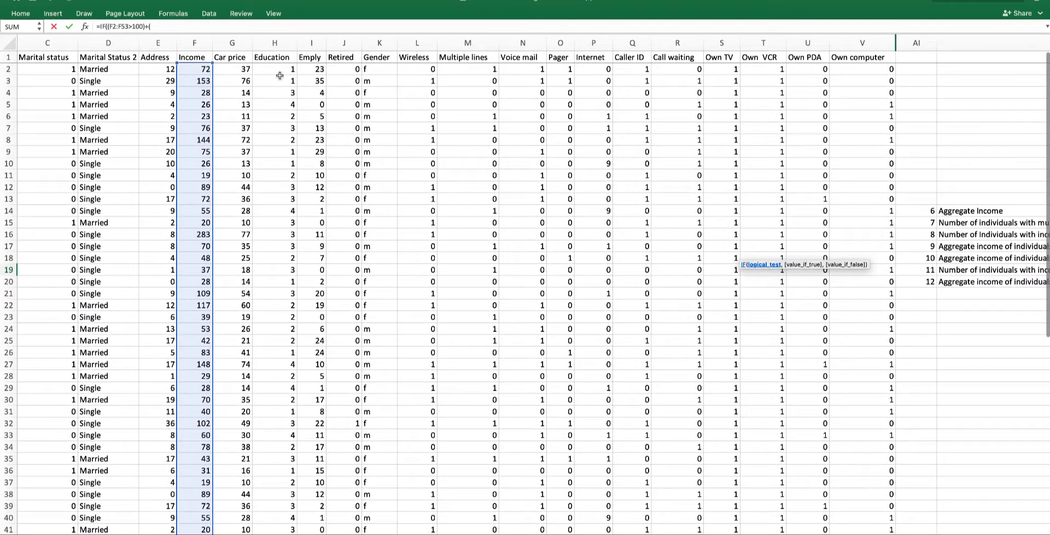
{"action": "left_click_drag", "start_coordinate": [281, 77], "coordinate": [276, 517]}
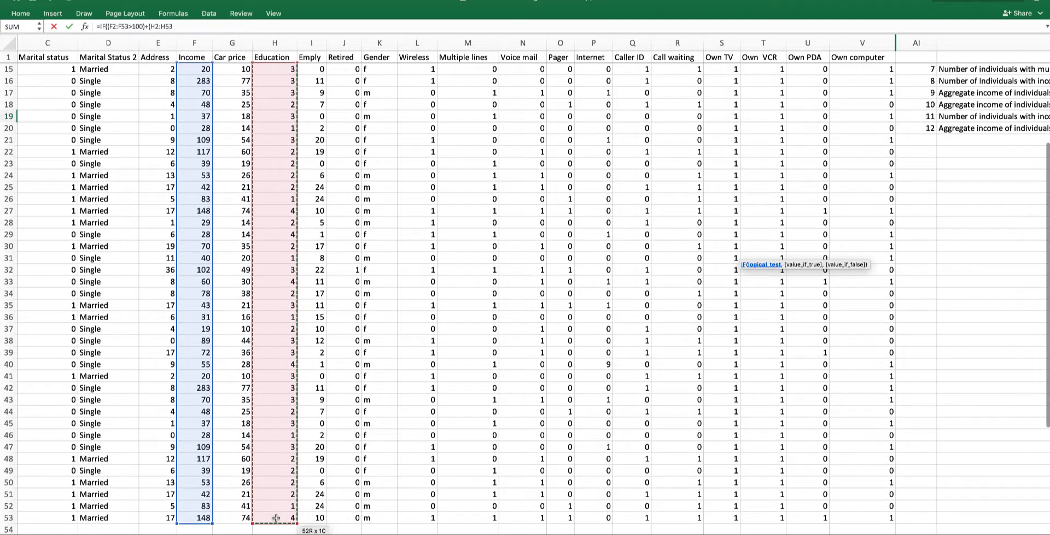
{"action": "scroll", "coordinate": [395, 187], "scroll_direction": "right", "scroll_amount": 1}
{"action": "scroll", "coordinate": [394, 187], "scroll_direction": "right", "scroll_amount": 10}
{"action": "scroll", "coordinate": [394, 184], "scroll_direction": "up", "scroll_amount": 5}
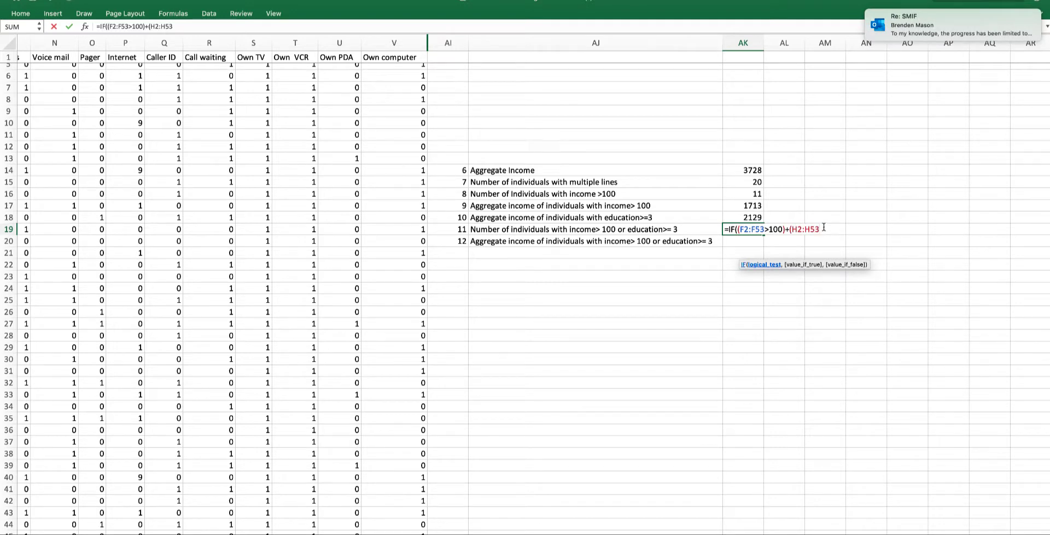
{"action": "type", "text": ")"}
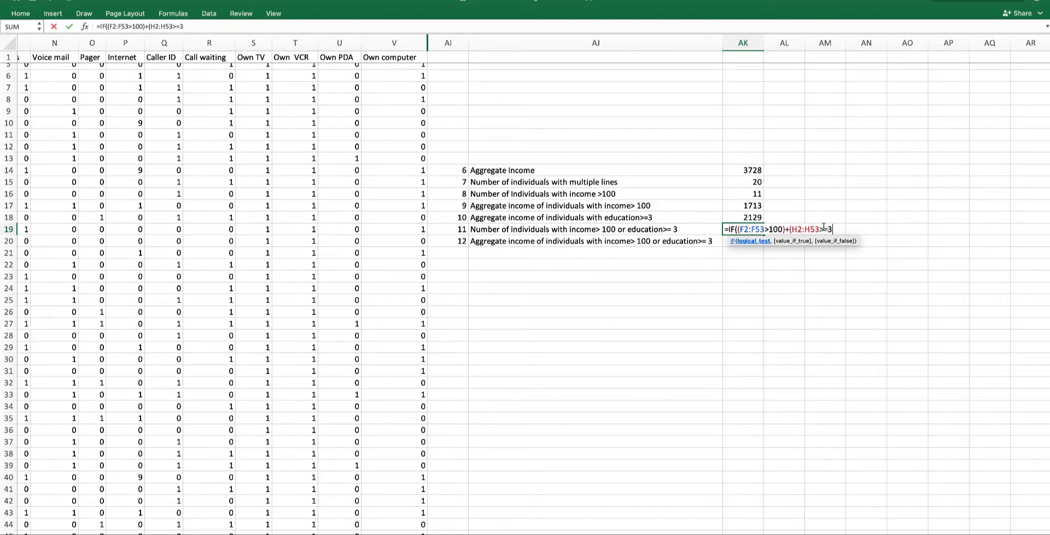
{"action": "type", "text": ")"}
- Finish the IF with 1 as the true value and 0 as the false value, closing it
{"action": "type", "text": ",1"}
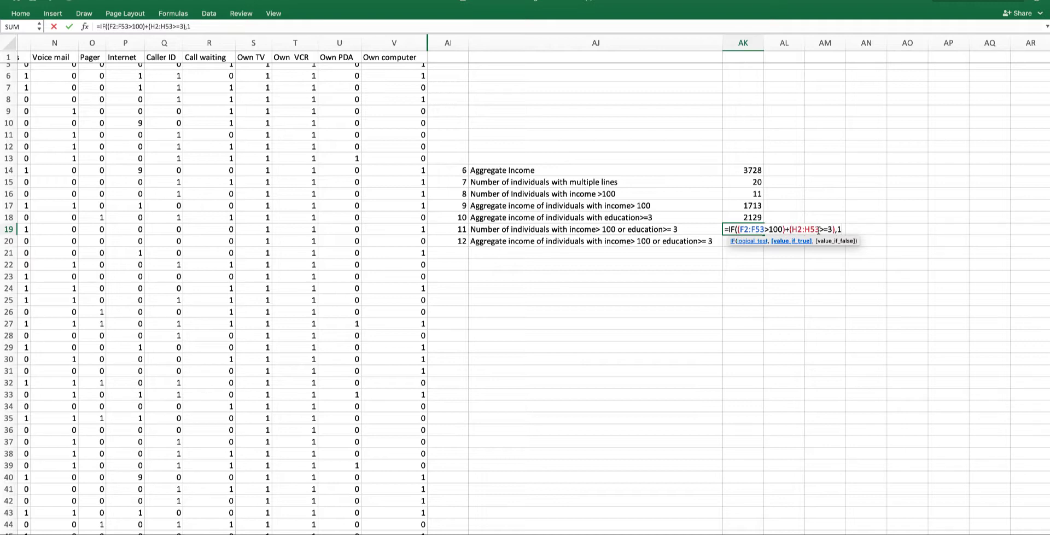
{"action": "type", "text": ",0)"}
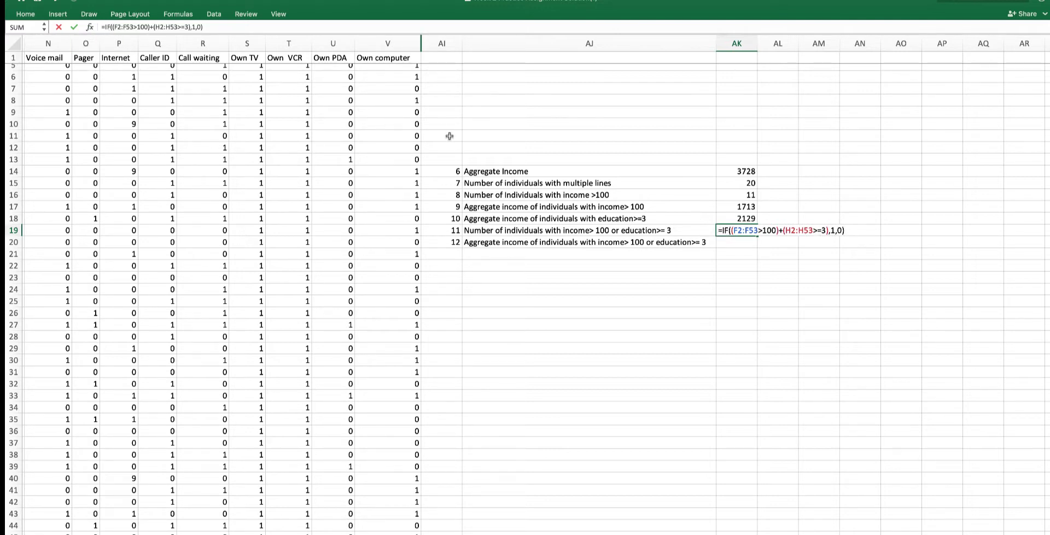
- Wrap the IF in SUM to form =SUM(IF((F2:F53>100)+(H2:H53>=3),1,0))
{"action": "left_click", "coordinate": [722, 232]}
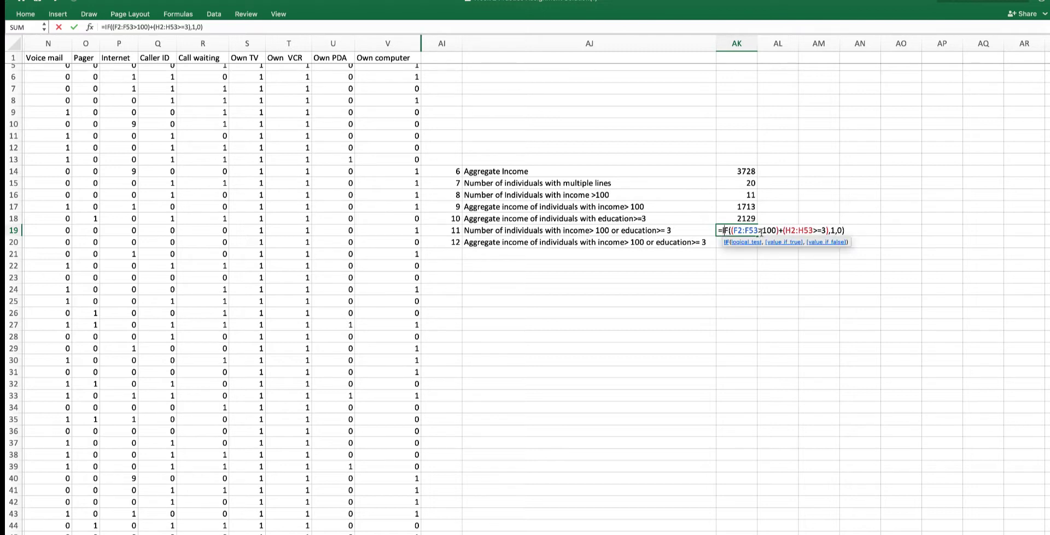
{"action": "key", "text": "Left"}
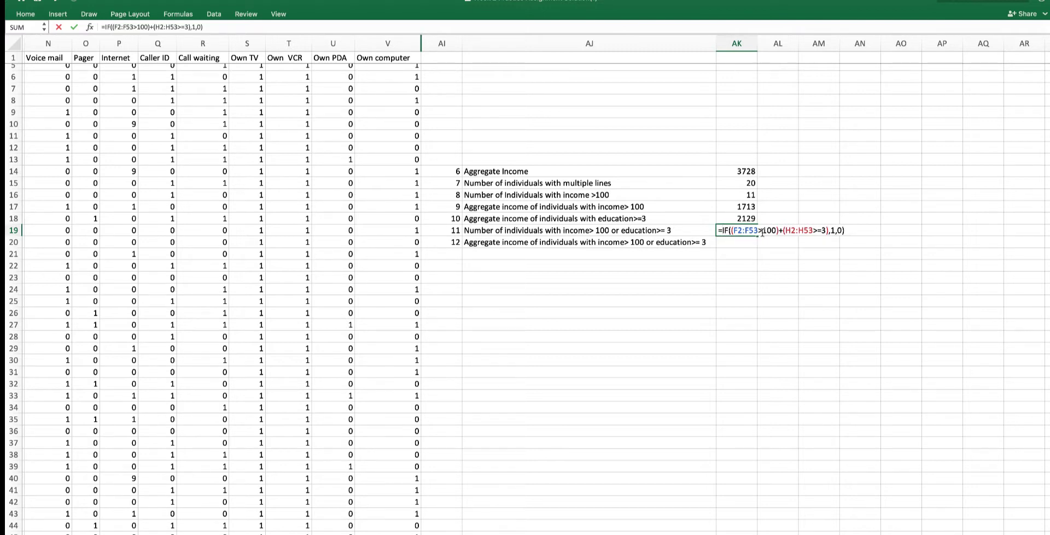
{"action": "type", "text": "sum"}
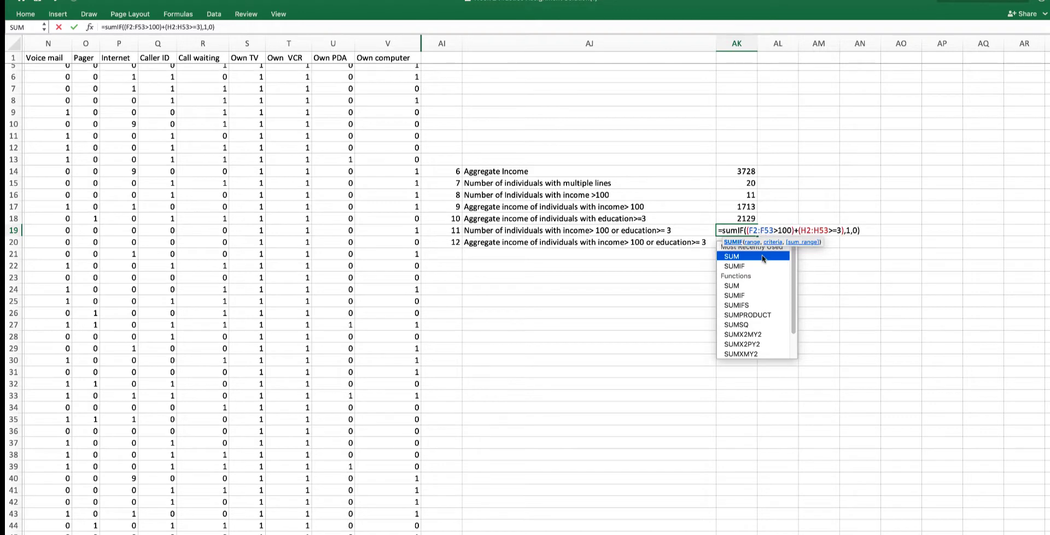
{"action": "double_click", "coordinate": [765, 257]}
{"action": "left_click", "coordinate": [869, 233]}
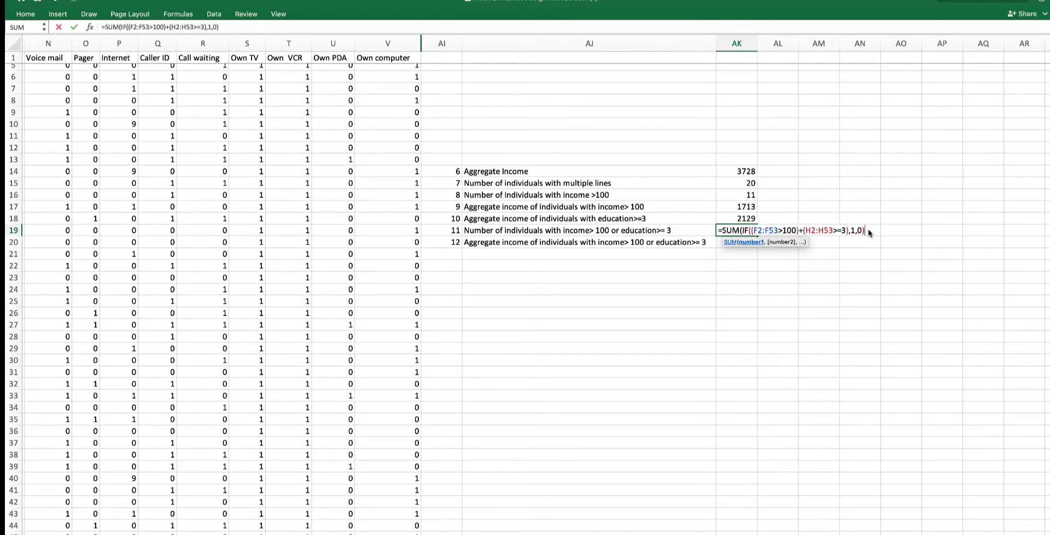
{"action": "type", "text": ")"}
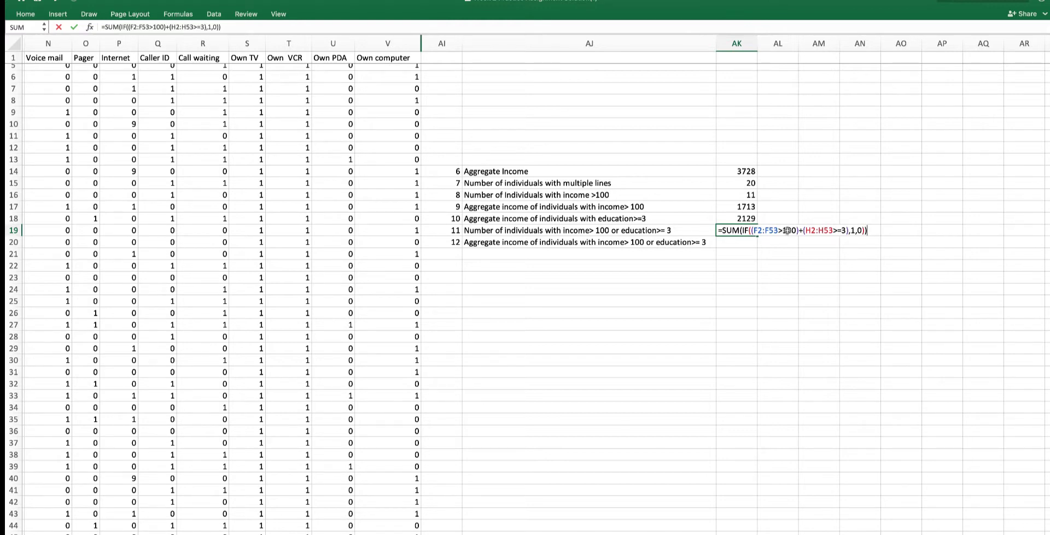
- Commit the formula in AK19 as an array formula
{"action": "left_click", "coordinate": [735, 231]}
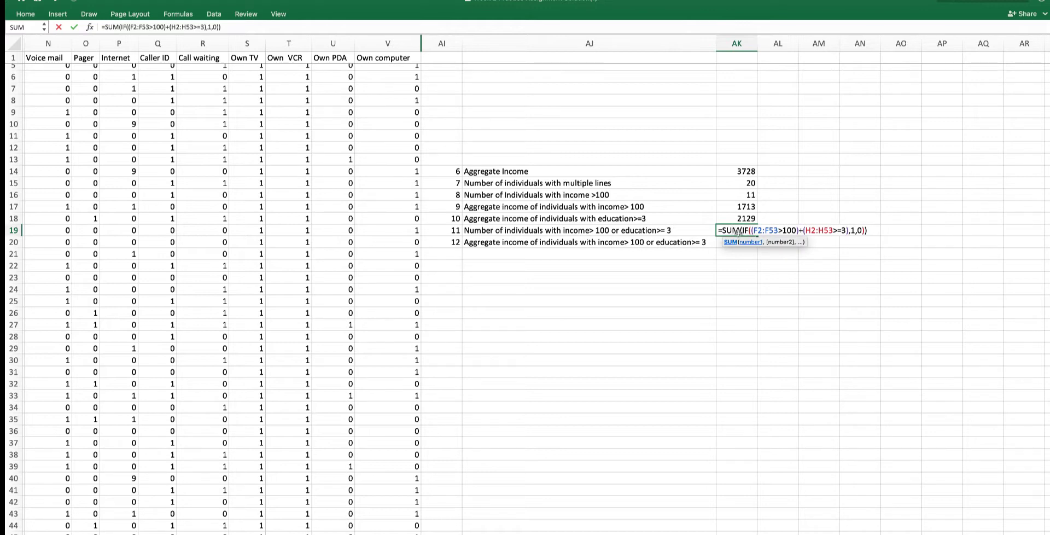
{"action": "key", "text": "Right"}
{"action": "key", "text": "Right"}
{"action": "key", "text": "ctrl+shift+Return"}
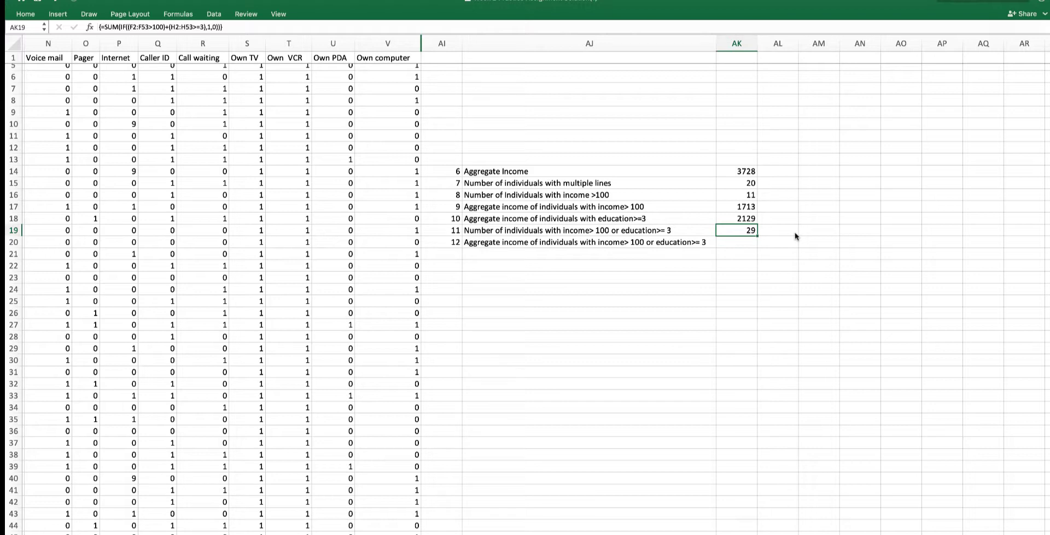
- Reopen the AK19 formula several times and re-commit it unchanged as an array formula
{"action": "double_click", "coordinate": [742, 231]}
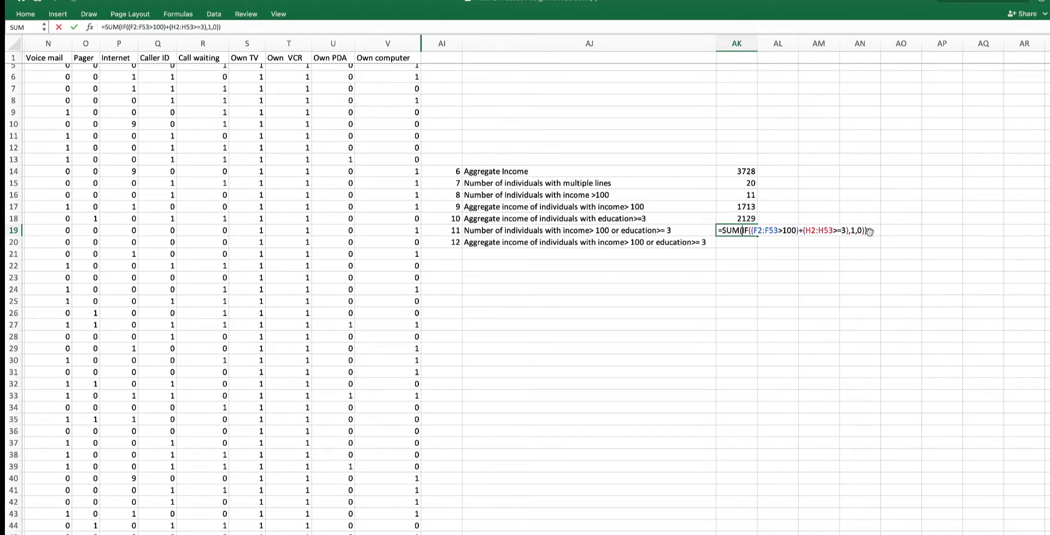
{"action": "key", "text": "ctrl+shift+Return"}
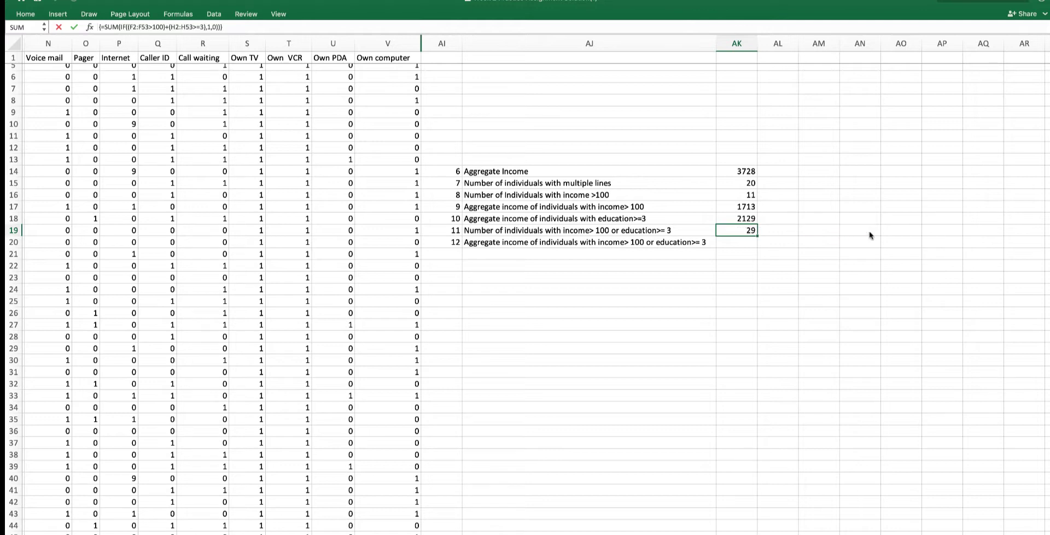
{"action": "left_click", "coordinate": [245, 27]}
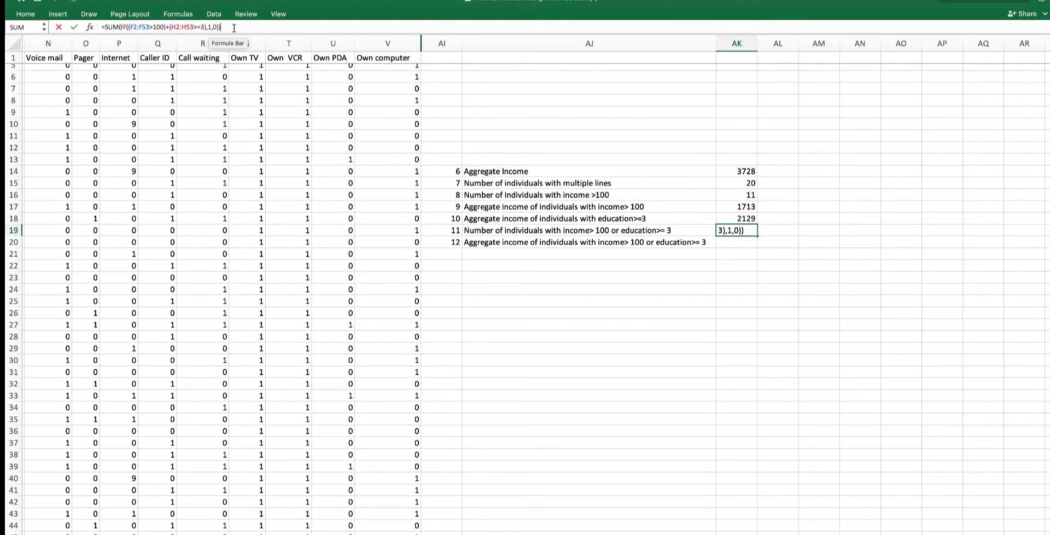
{"action": "key", "text": "ctrl+shift+Return"}
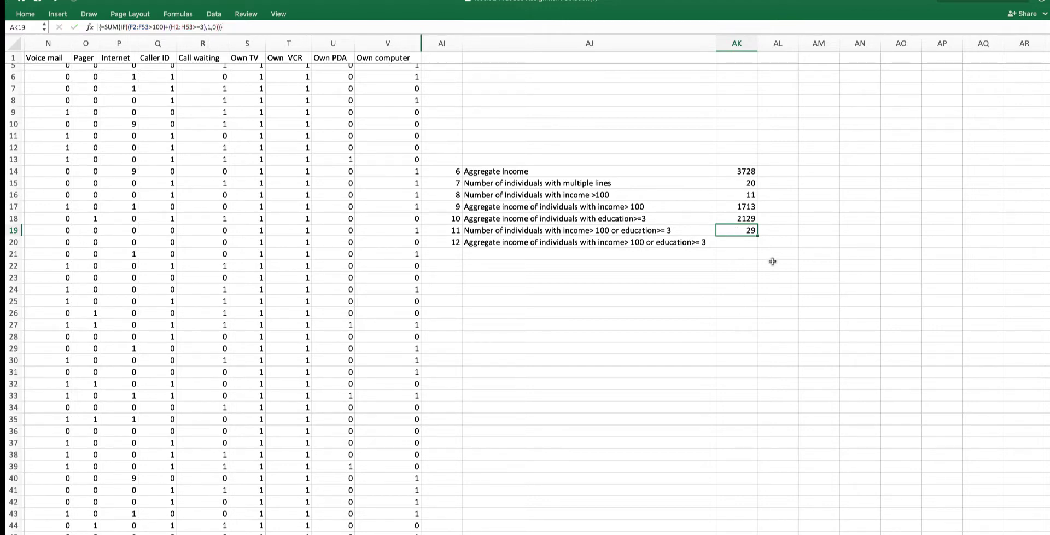
{"action": "left_click", "coordinate": [741, 245]}
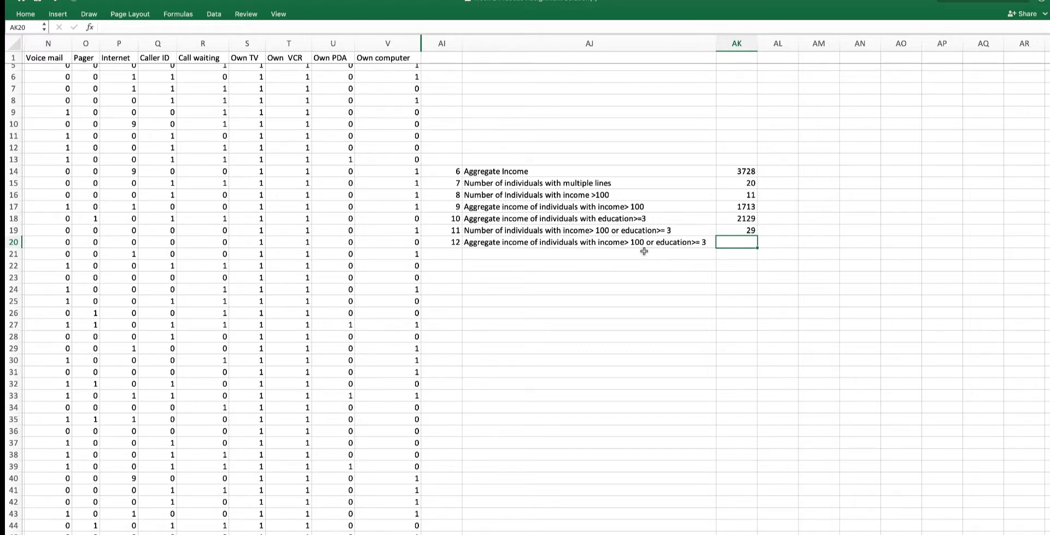
{"action": "left_click", "coordinate": [740, 230]}
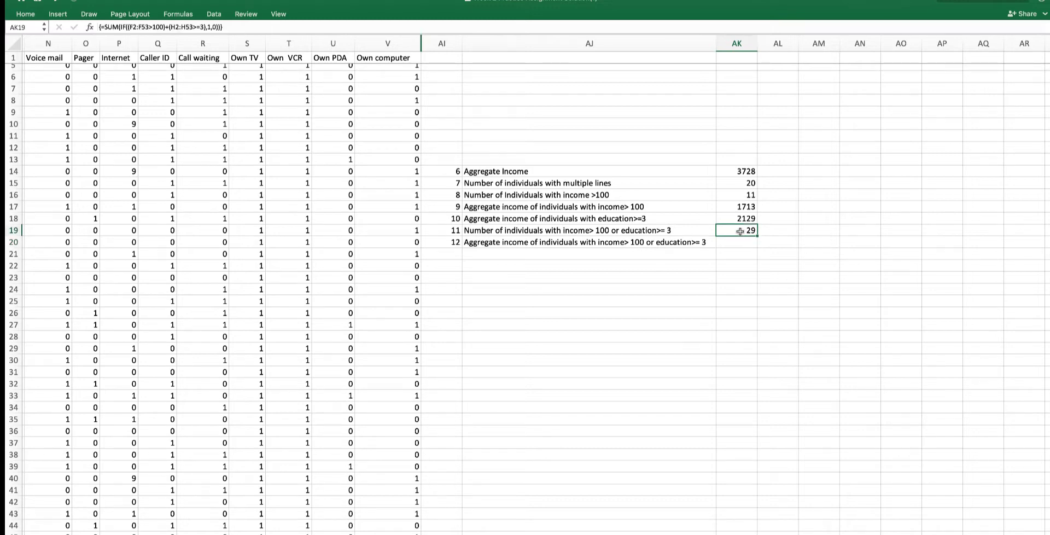
{"action": "double_click", "coordinate": [740, 230]}
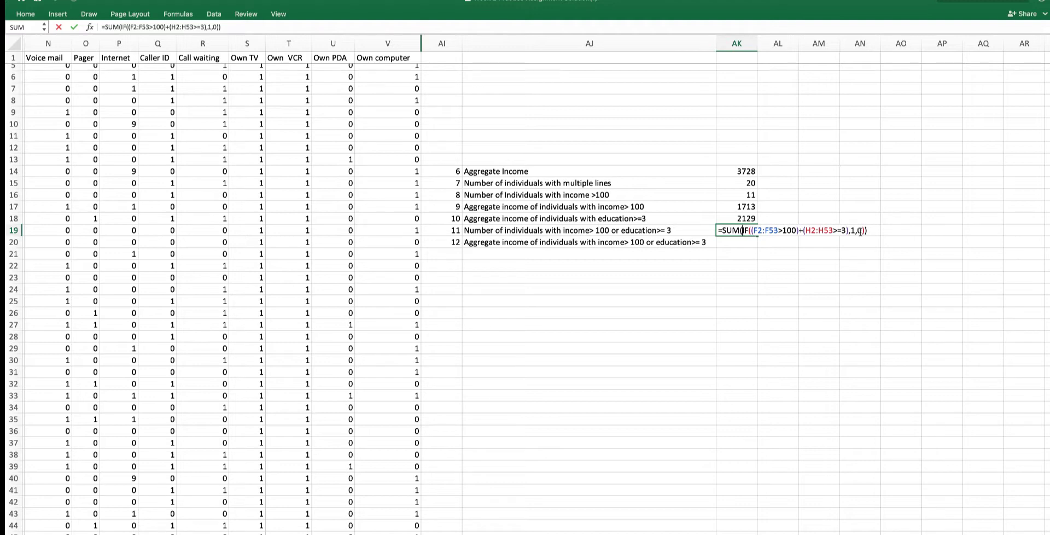
{"action": "left_click", "coordinate": [751, 230]}
{"action": "key", "text": "ctrl+shift+Return"}
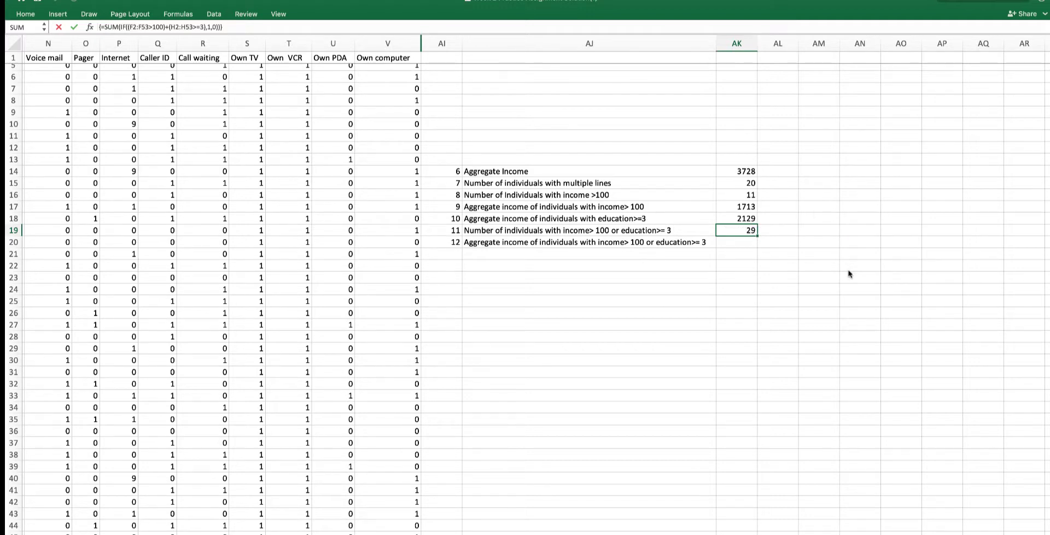
- In AK20, start an IF formula whose test begins with income range F2:F53 greater than 100
{"action": "left_click", "coordinate": [745, 244]}
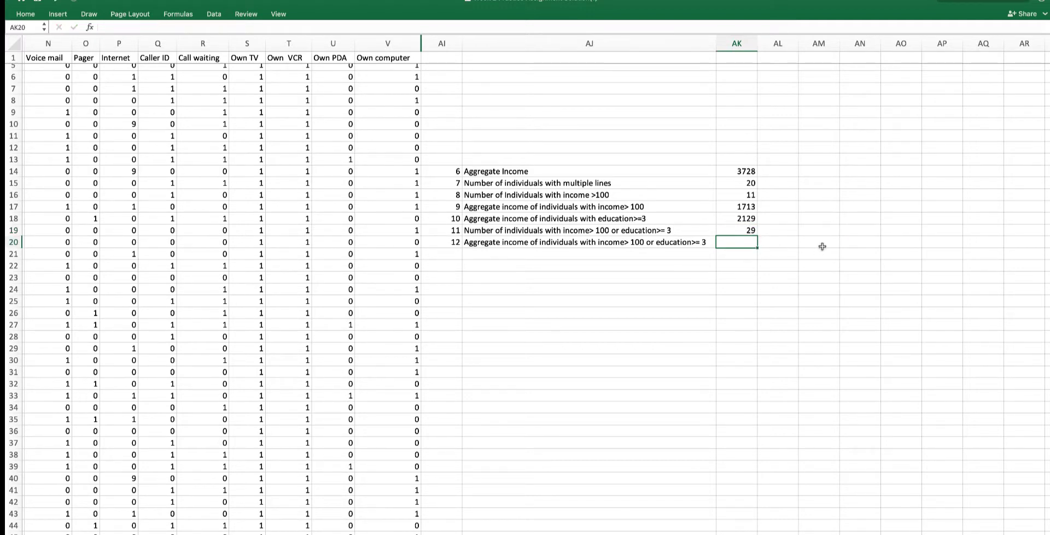
{"action": "type", "text": "=if"}
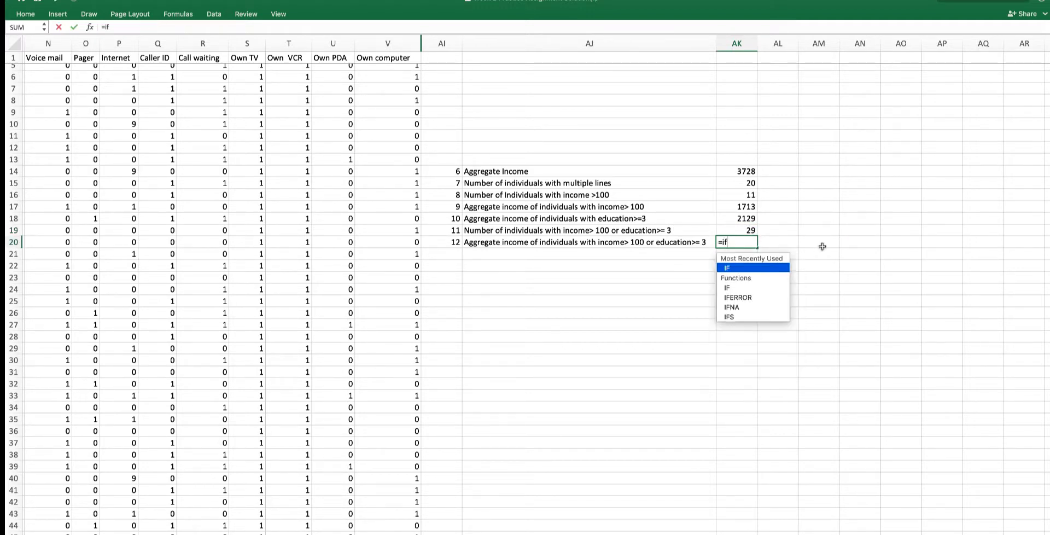
{"action": "double_click", "coordinate": [764, 269]}
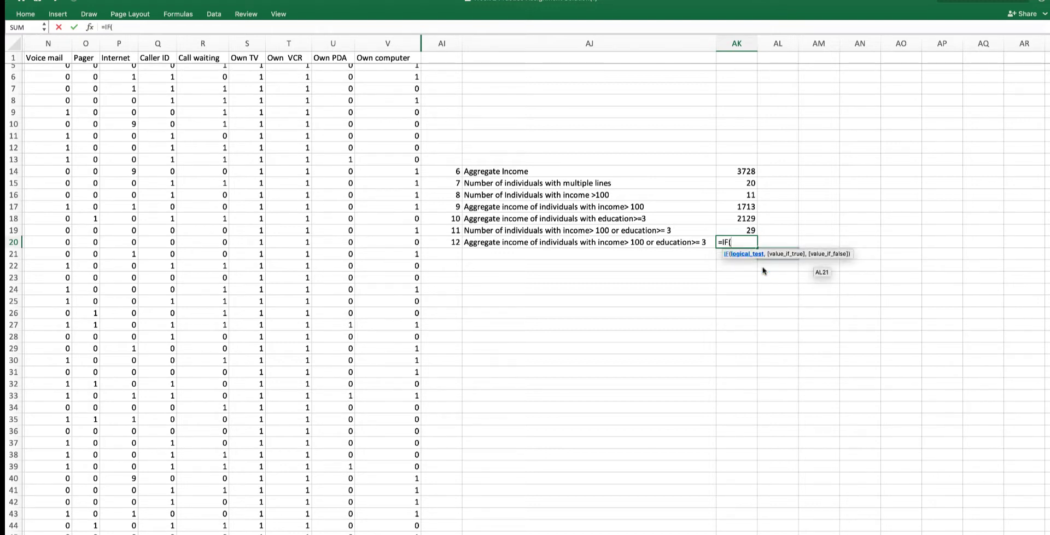
{"action": "type", "text": "("}
{"action": "scroll", "coordinate": [210, 221], "scroll_direction": "left", "scroll_amount": 5}
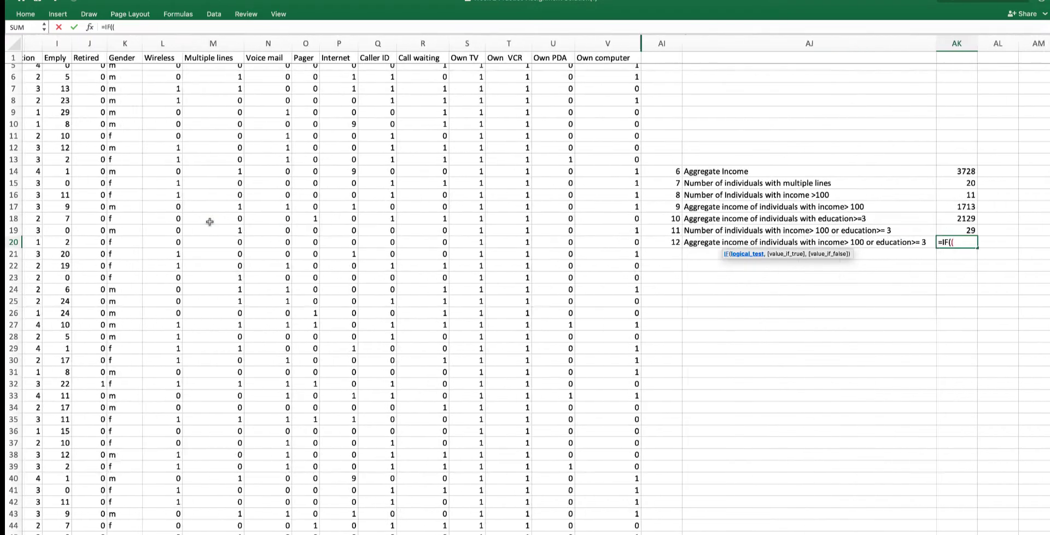
{"action": "scroll", "coordinate": [219, 208], "scroll_direction": "left", "scroll_amount": 5}
{"action": "scroll", "coordinate": [311, 131], "scroll_direction": "up", "scroll_amount": 3}
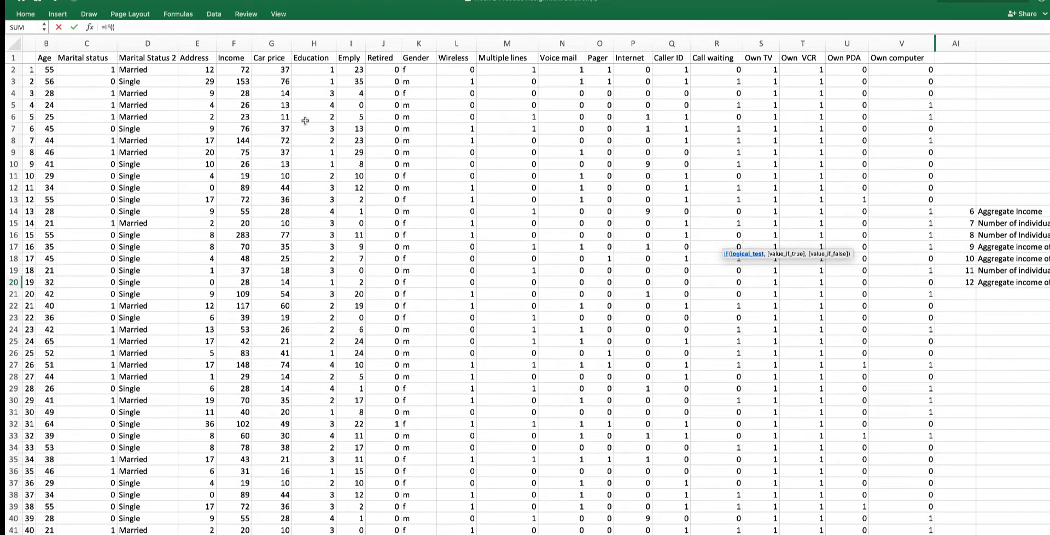
{"action": "left_click_drag", "start_coordinate": [235, 70], "coordinate": [240, 527]}
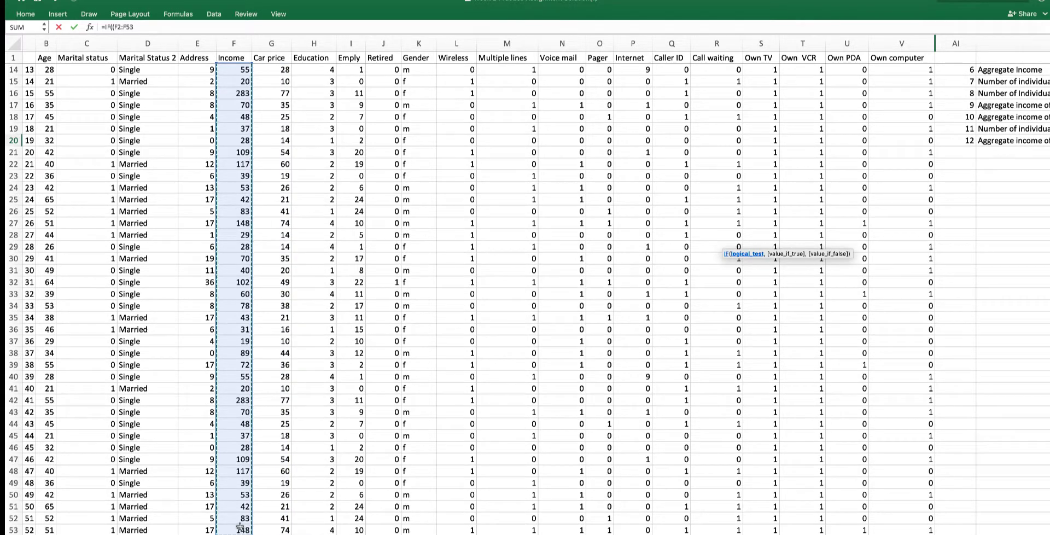
{"action": "type", "text": ">100)+("}
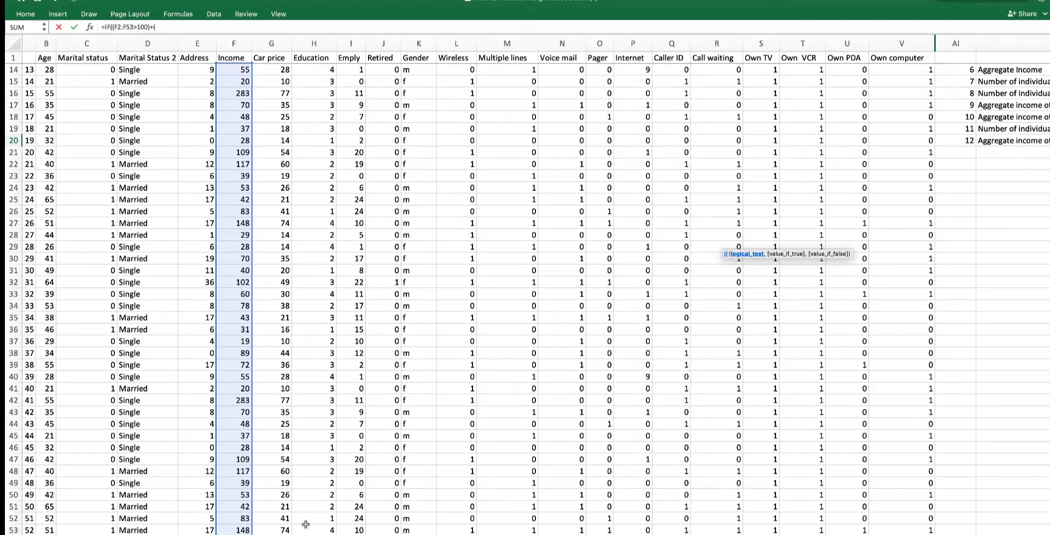
- Add the condition H2:H53>=3 to the test and finish the IF with 1 as true and 0 as false
{"action": "left_click_drag", "start_coordinate": [314, 532], "coordinate": [313, 70]}
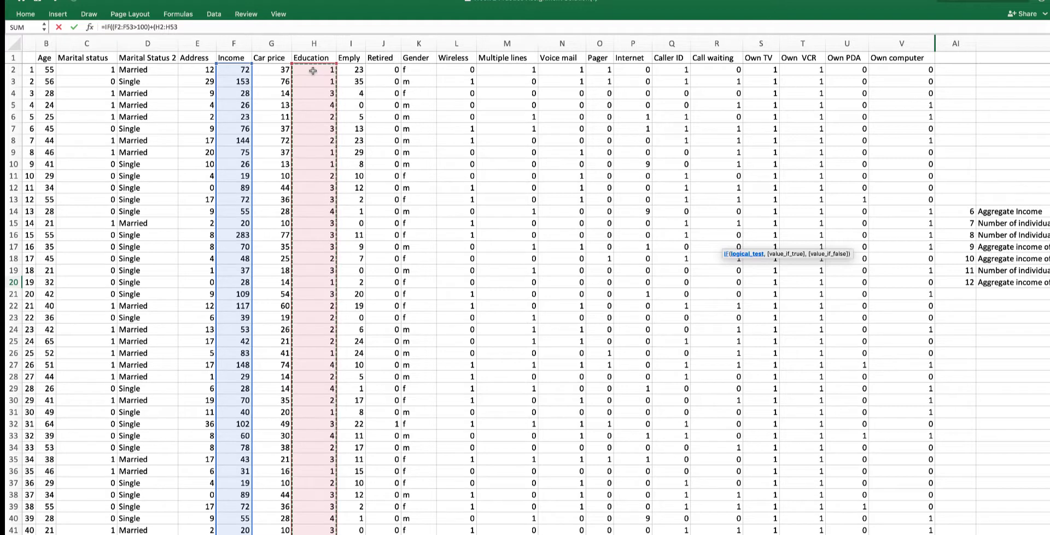
{"action": "type", "text": ">=3"}
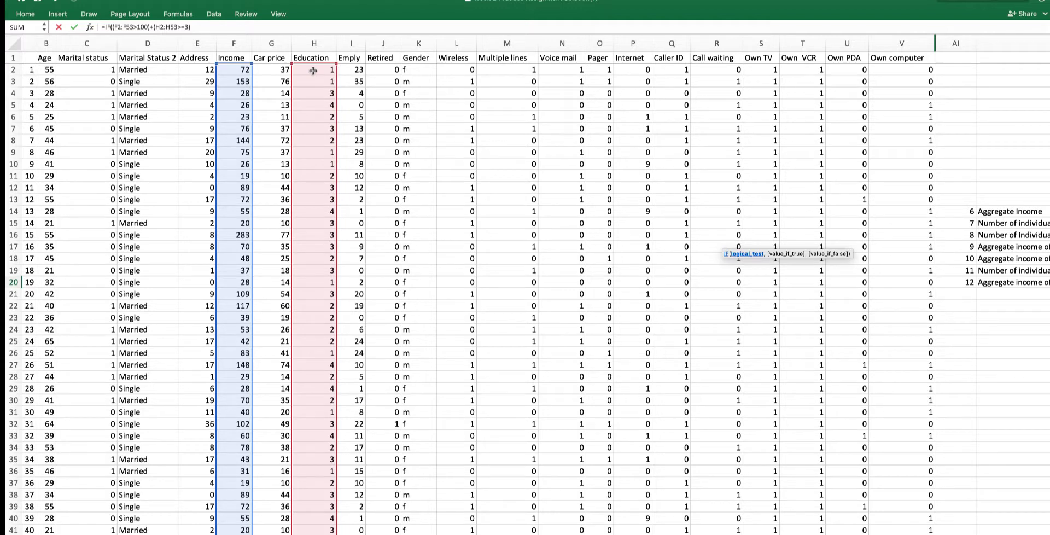
{"action": "type", "text": "),1,"}
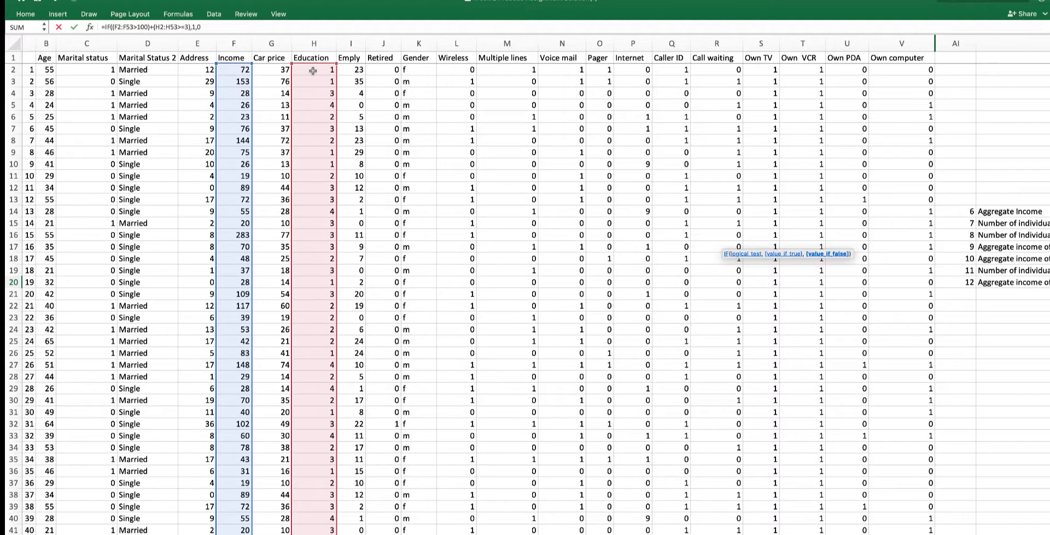
{"action": "type", "text": "0)*"}
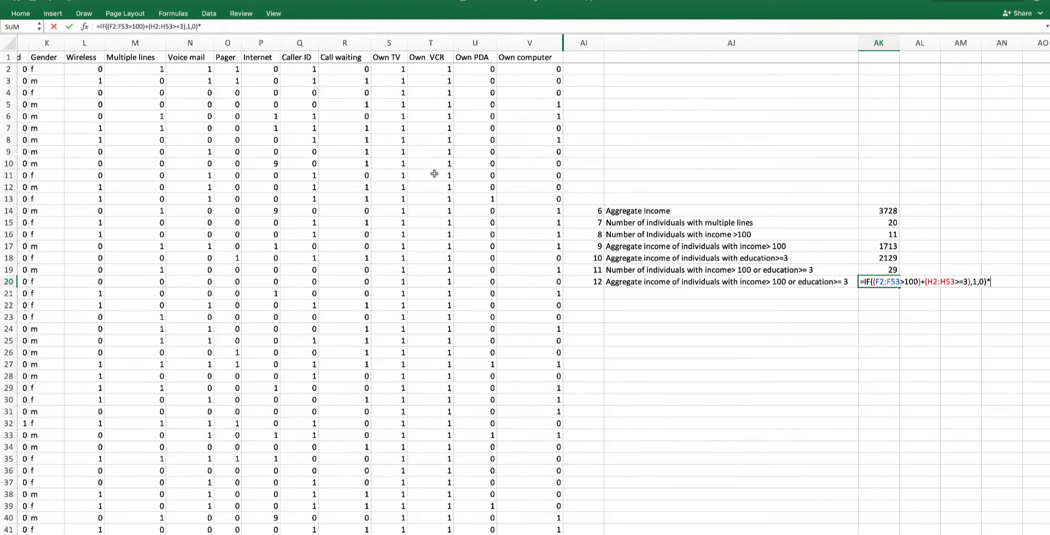
- Multiply the IF result by the income range F2:F53
{"action": "scroll", "coordinate": [436, 173], "scroll_direction": "left", "scroll_amount": 5}
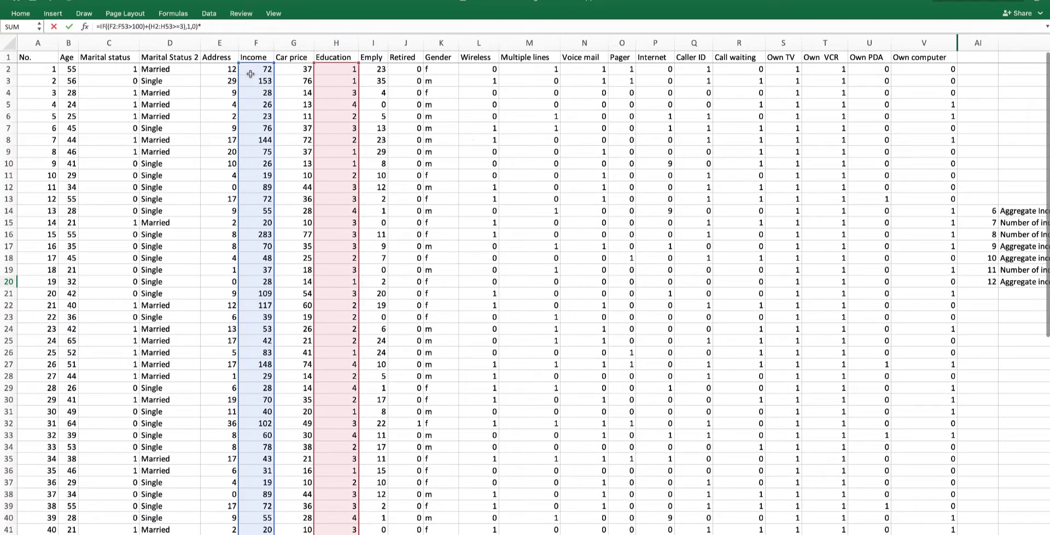
{"action": "left_click", "coordinate": [250, 69]}
{"action": "left_click_drag", "start_coordinate": [250, 69], "coordinate": [256, 483]}
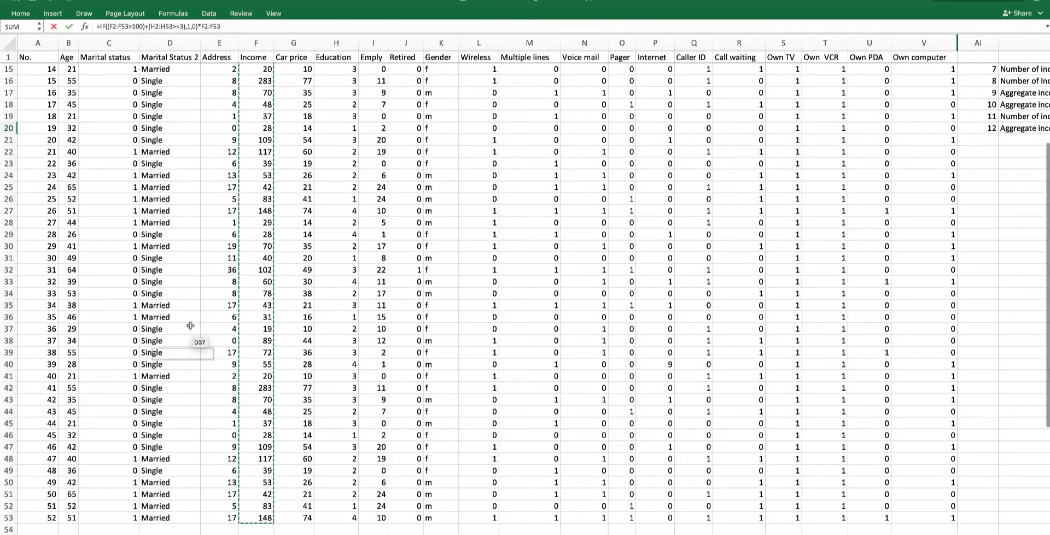
{"action": "scroll", "coordinate": [396, 243], "scroll_direction": "right", "scroll_amount": 8}
{"action": "scroll", "coordinate": [396, 243], "scroll_direction": "up", "scroll_amount": 5}
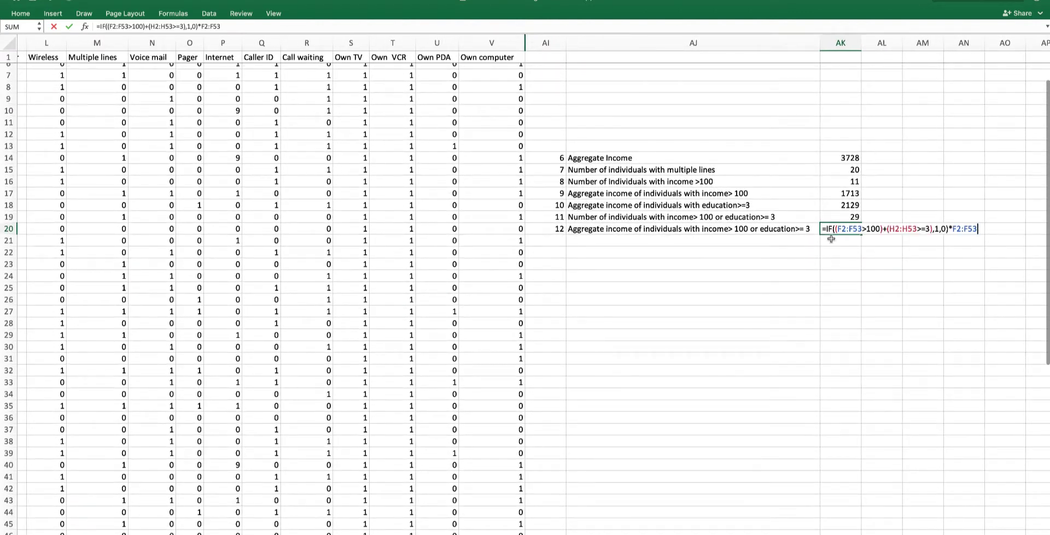
- Wrap the expression in SUM to form =SUM(IF((F2:F53>100)+(H2:H53>=3),1,0)*F2:F53) and commit it as an array formula
{"action": "left_click", "coordinate": [832, 230]}
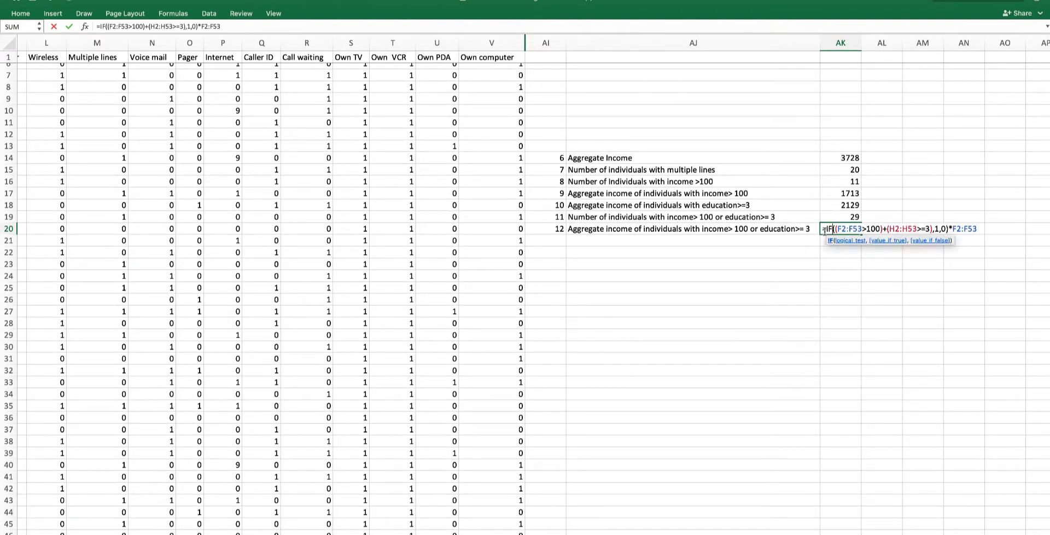
{"action": "left_click", "coordinate": [826, 230]}
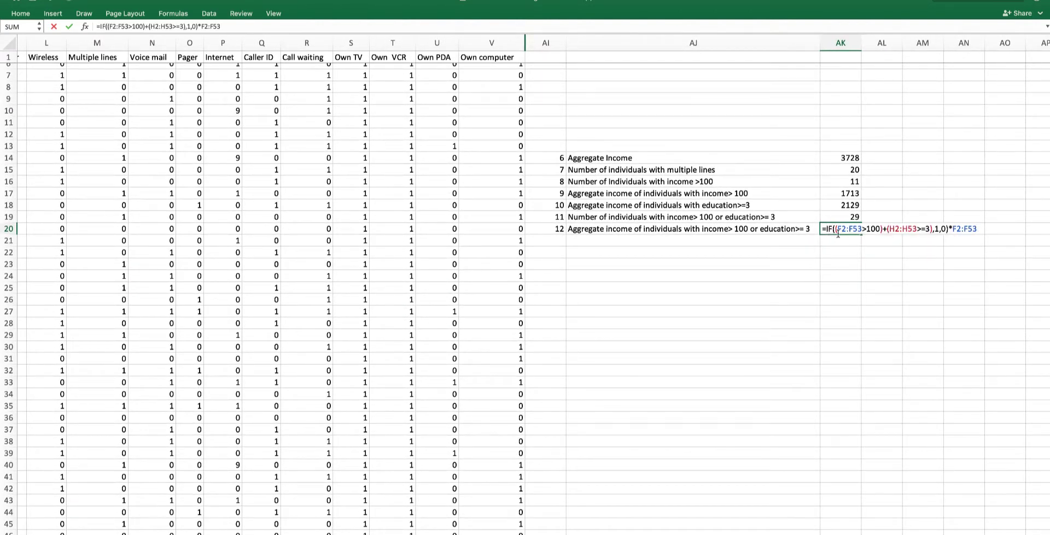
{"action": "type", "text": "sum"}
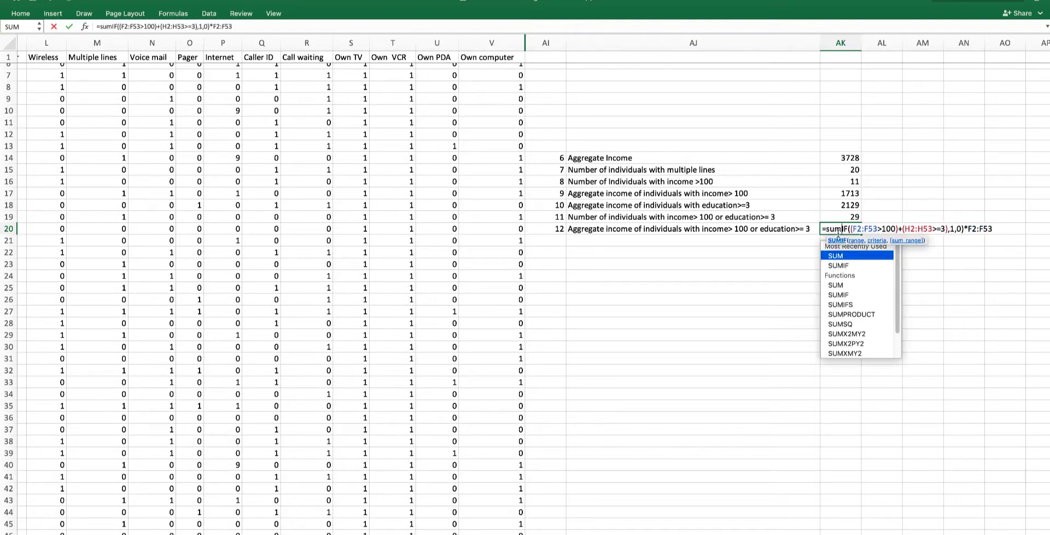
{"action": "double_click", "coordinate": [840, 255]}
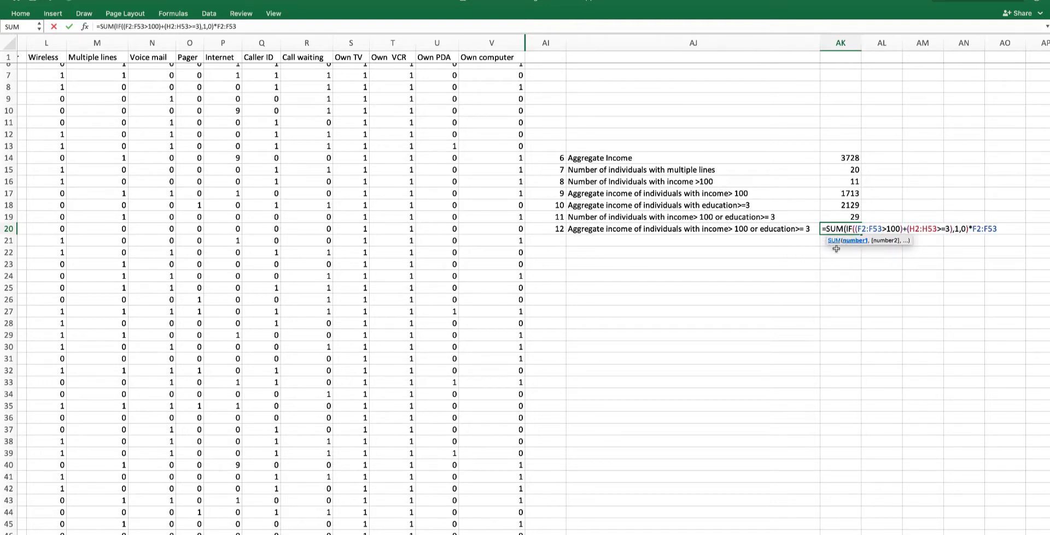
{"action": "type", "text": ")"}
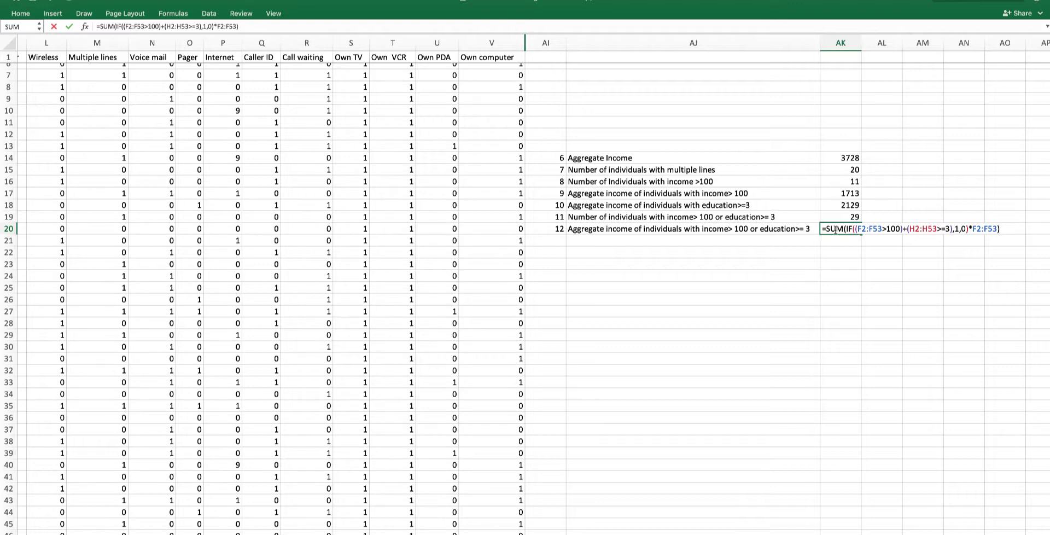
{"action": "key", "text": "ctrl+shift+Return"}
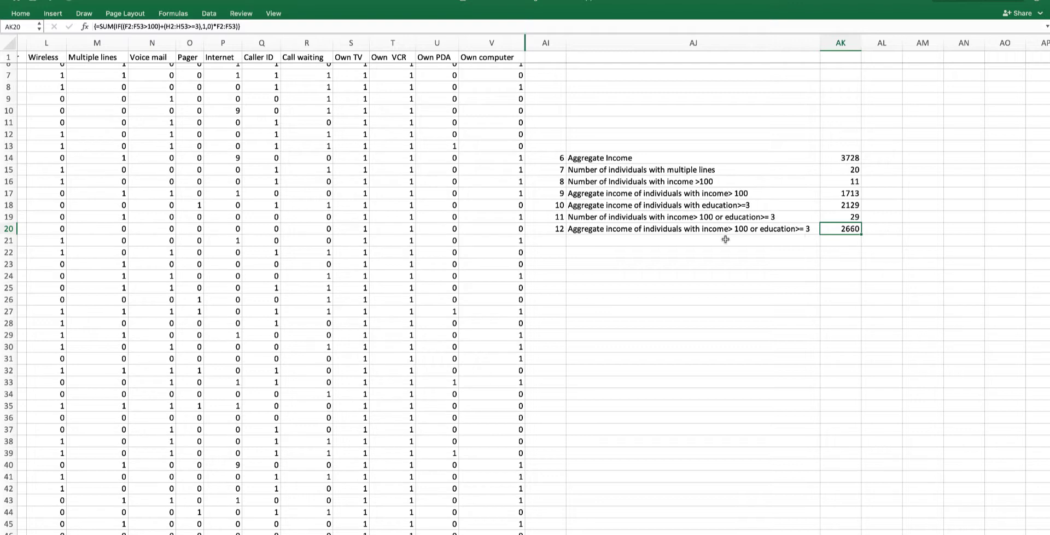
- Reopen the AK19 formula, commit it normally, then re-commit it as an array formula
{"action": "left_click", "coordinate": [830, 217]}
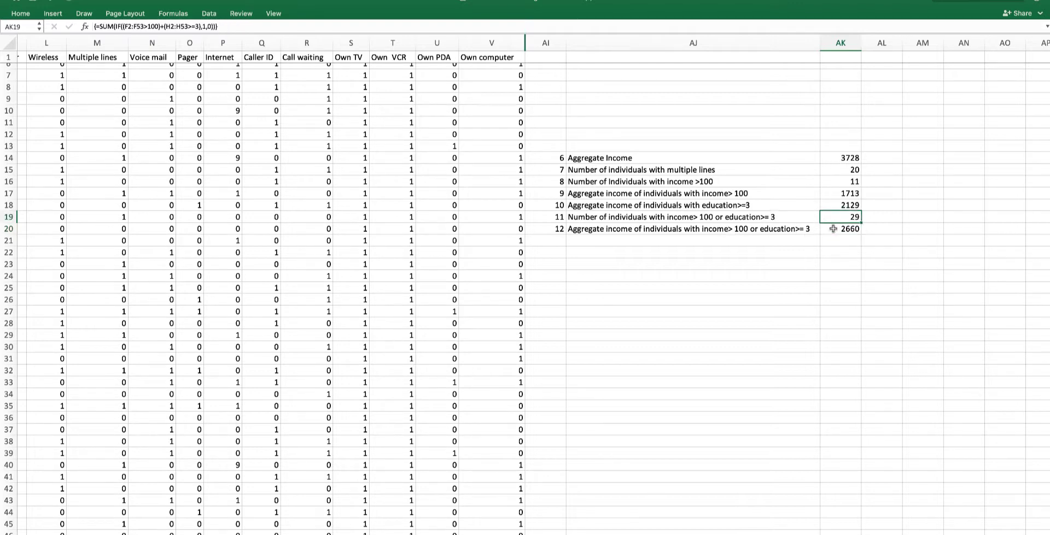
{"action": "left_click", "coordinate": [833, 228]}
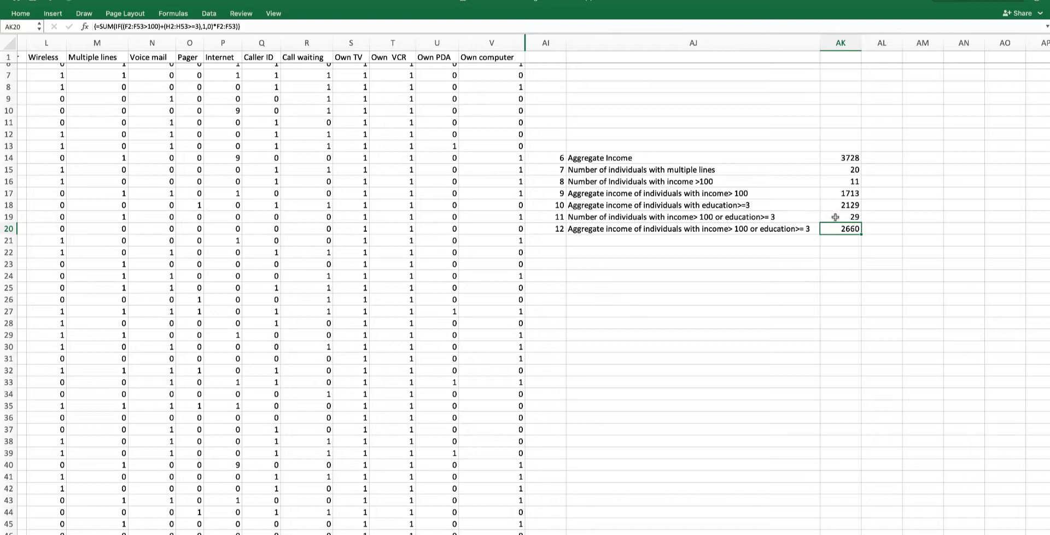
{"action": "double_click", "coordinate": [836, 217]}
{"action": "key", "text": "Return"}
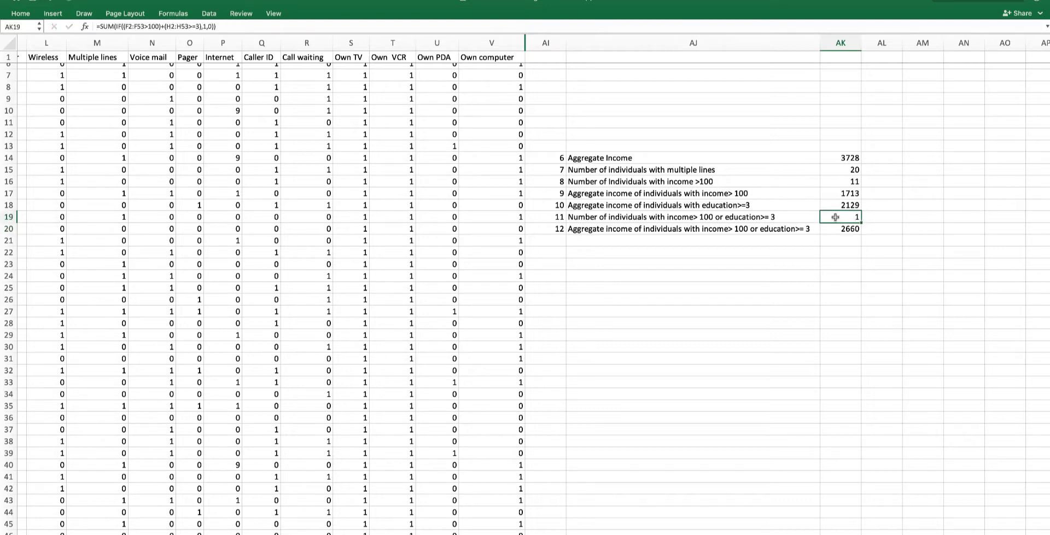
{"action": "left_click", "coordinate": [230, 26]}
{"action": "key", "text": "ctrl+shift+Return"}
- Hide columns I through V so the data sits next to the answers
{"action": "scroll", "coordinate": [189, 222], "scroll_direction": "left", "scroll_amount": 3}
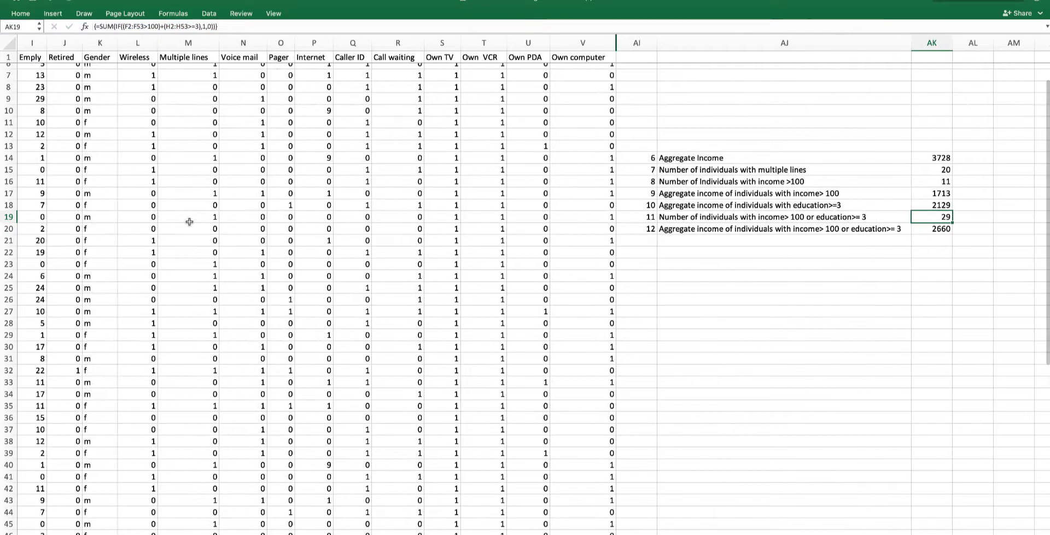
{"action": "scroll", "coordinate": [189, 222], "scroll_direction": "left", "scroll_amount": 8}
{"action": "scroll", "coordinate": [164, 224], "scroll_direction": "right", "scroll_amount": 2}
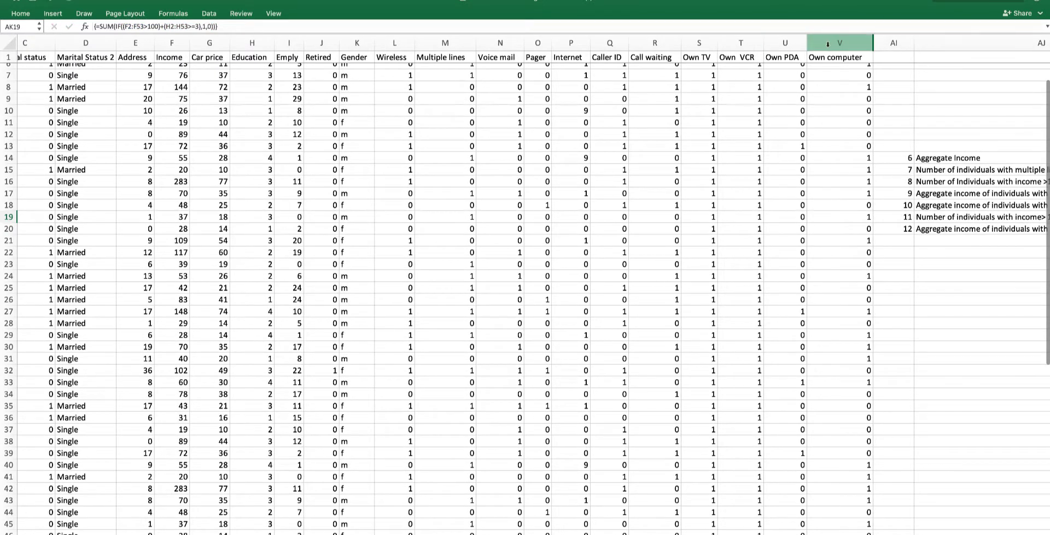
{"action": "left_click_drag", "start_coordinate": [827, 44], "coordinate": [283, 73]}
{"action": "right_click", "coordinate": [290, 45]}
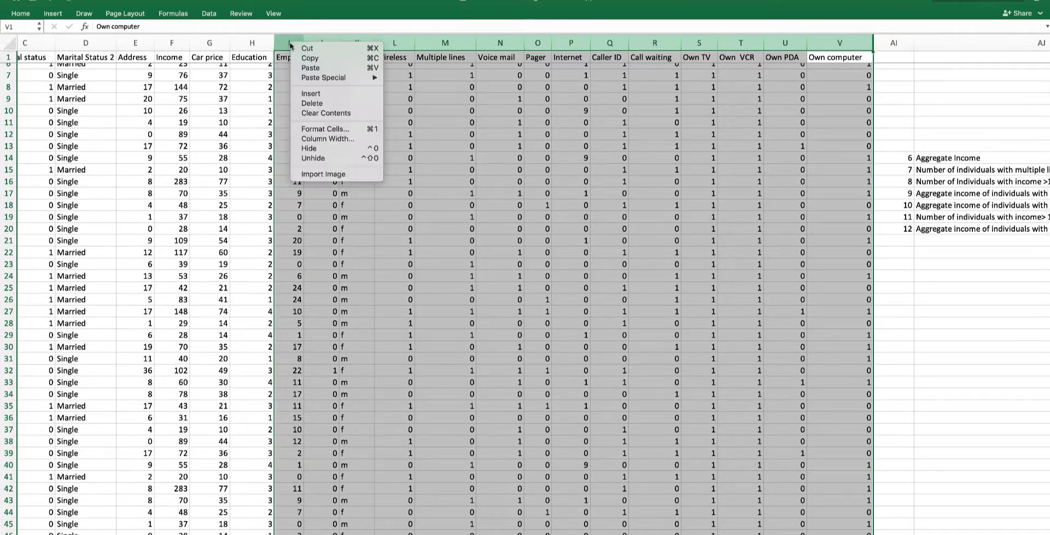
{"action": "left_click", "coordinate": [327, 149]}
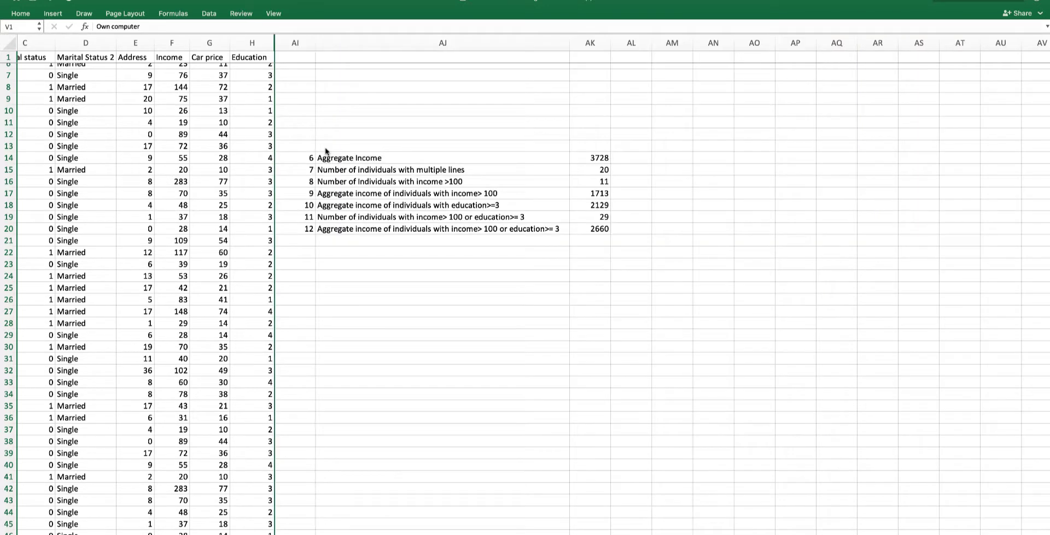
{"action": "scroll", "coordinate": [234, 133], "scroll_direction": "up", "scroll_amount": 3}
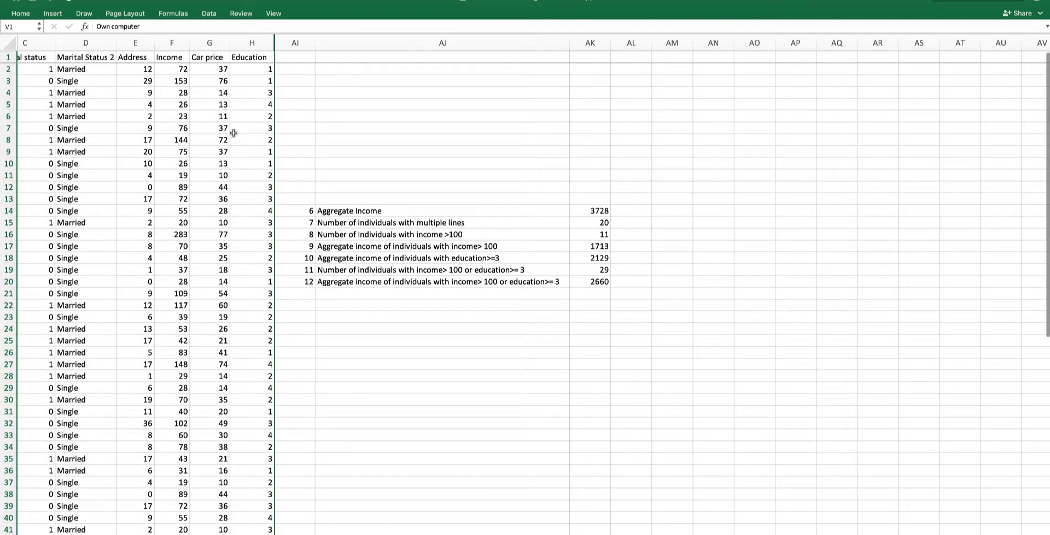
{"action": "scroll", "coordinate": [233, 133], "scroll_direction": "left", "scroll_amount": 2}
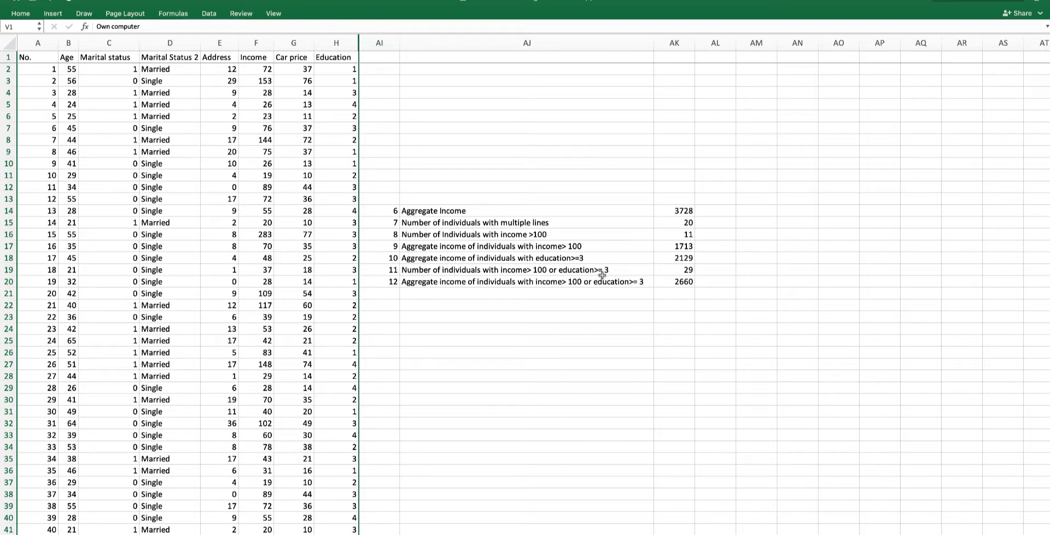
- Edit the AK19 formula again and re-commit it unchanged as an array formula
{"action": "left_click", "coordinate": [666, 271]}
{"action": "double_click", "coordinate": [666, 270]}
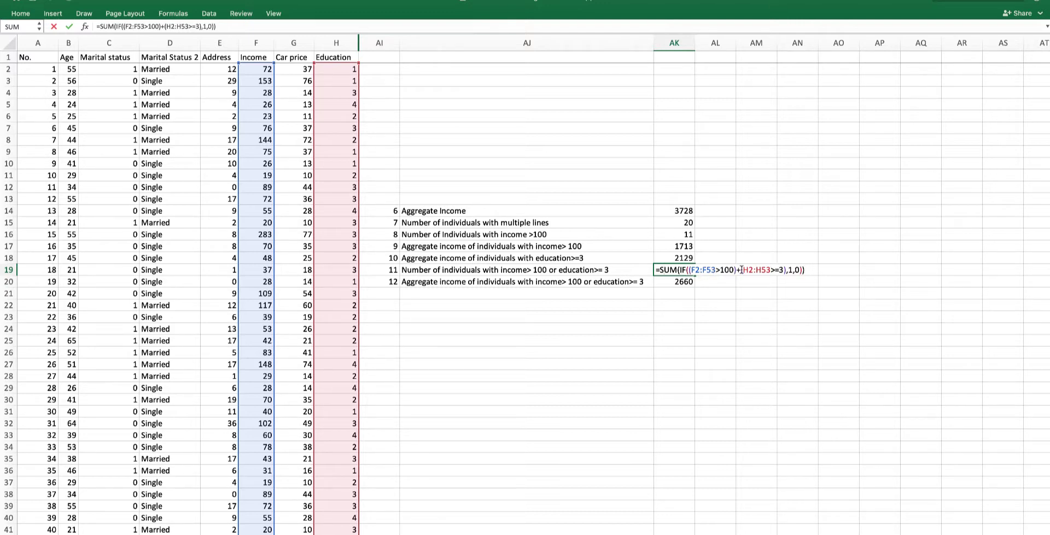
{"action": "key", "text": "shift+Return"}
{"action": "left_click", "coordinate": [687, 272]}
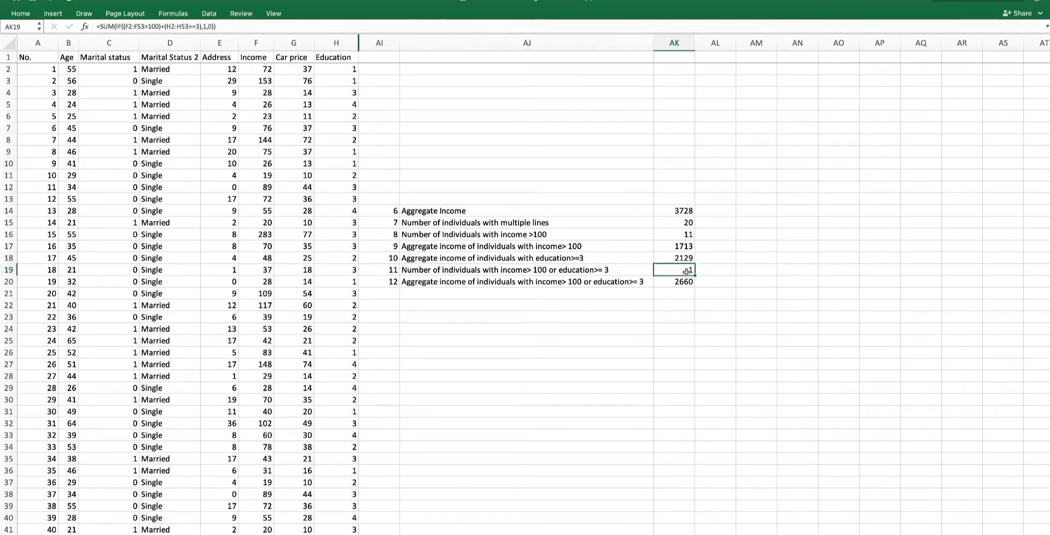
{"action": "double_click", "coordinate": [687, 271]}
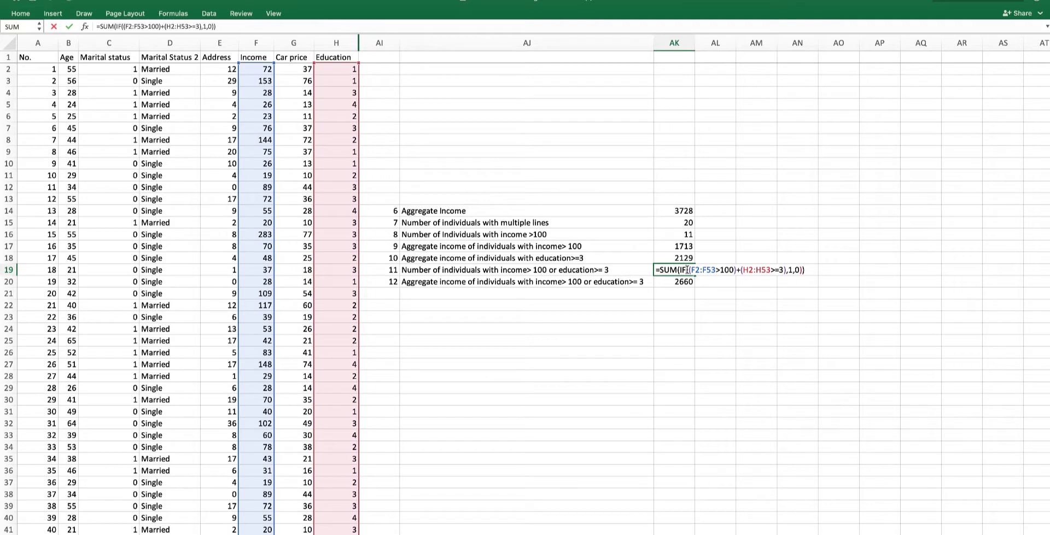
{"action": "key", "text": "ctrl+shift+Return"}
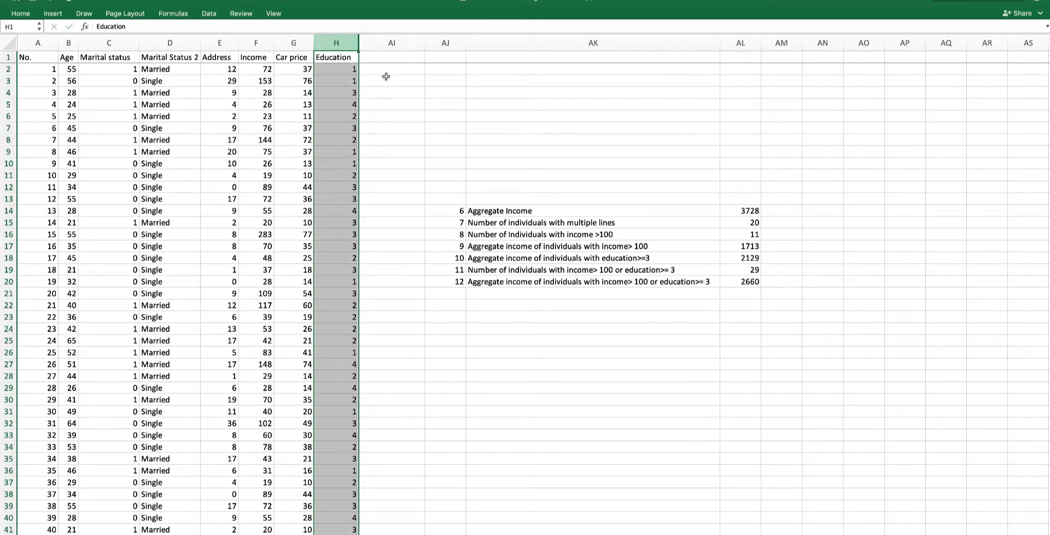
- Enter the label I>100 or E>=3 in cell AI1
{"action": "left_click", "coordinate": [382, 59]}
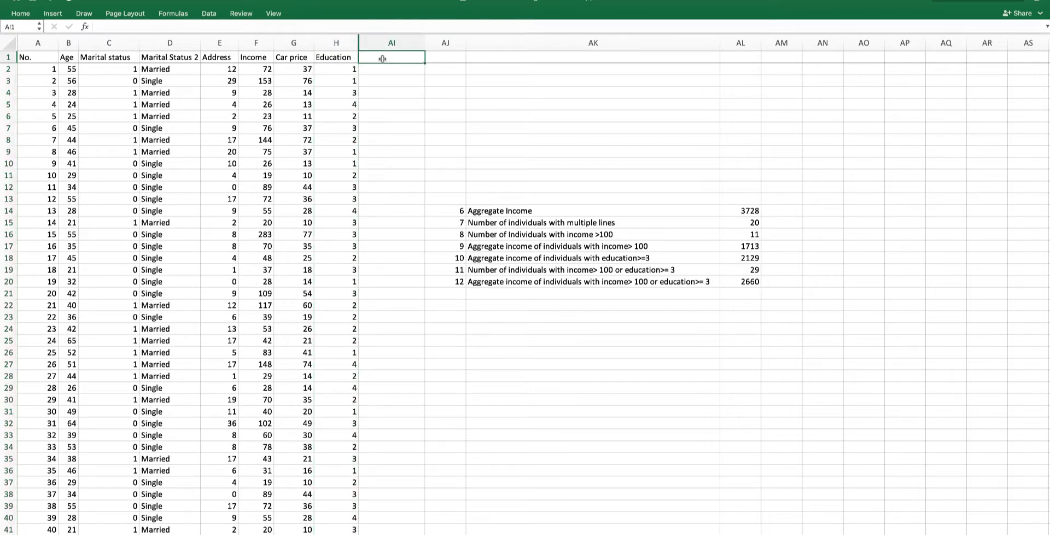
{"action": "type", "text": "I>100 or E>=3"}
{"action": "key", "text": "Return"}
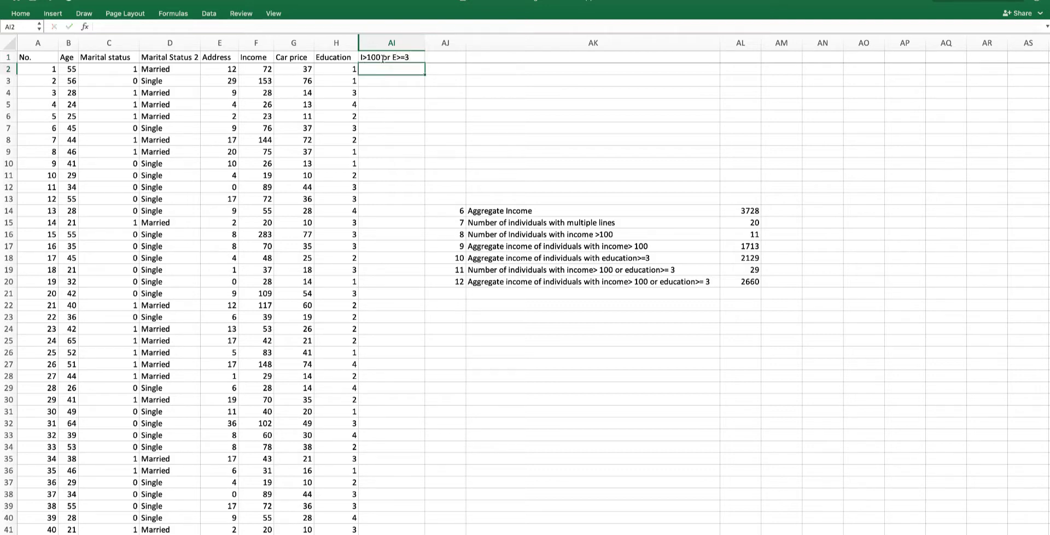
- In AI2, enter =IF((F2>100)+(H2>=3),1,0) to flag whether income exceeds 100 or education is at least 3
{"action": "left_click", "coordinate": [261, 70]}
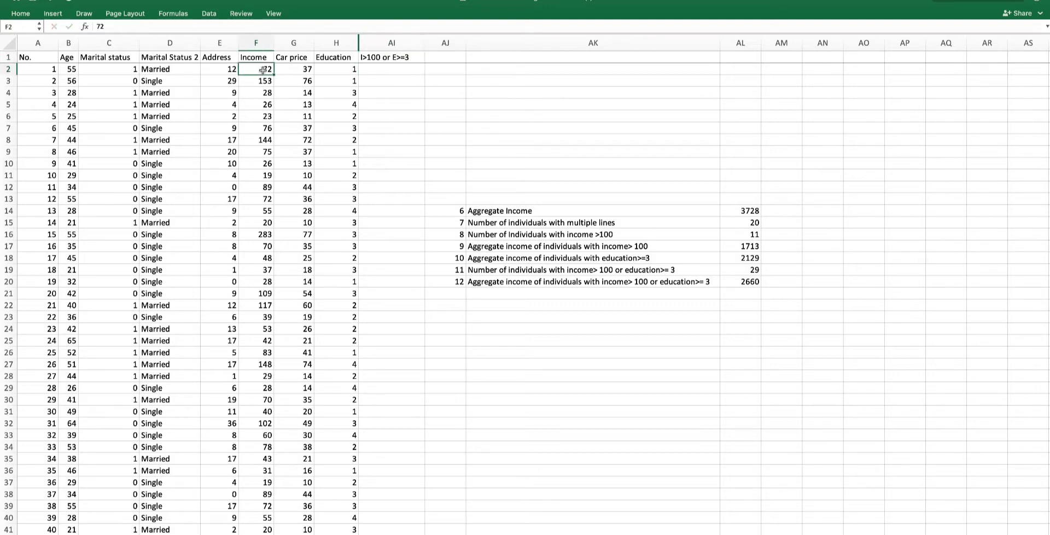
{"action": "left_click", "coordinate": [354, 70]}
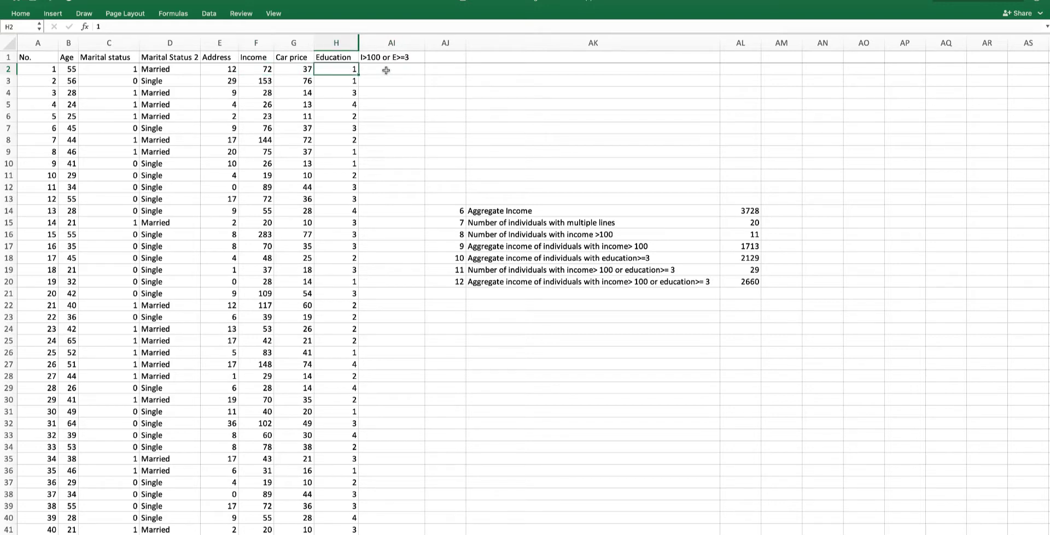
{"action": "left_click", "coordinate": [386, 70]}
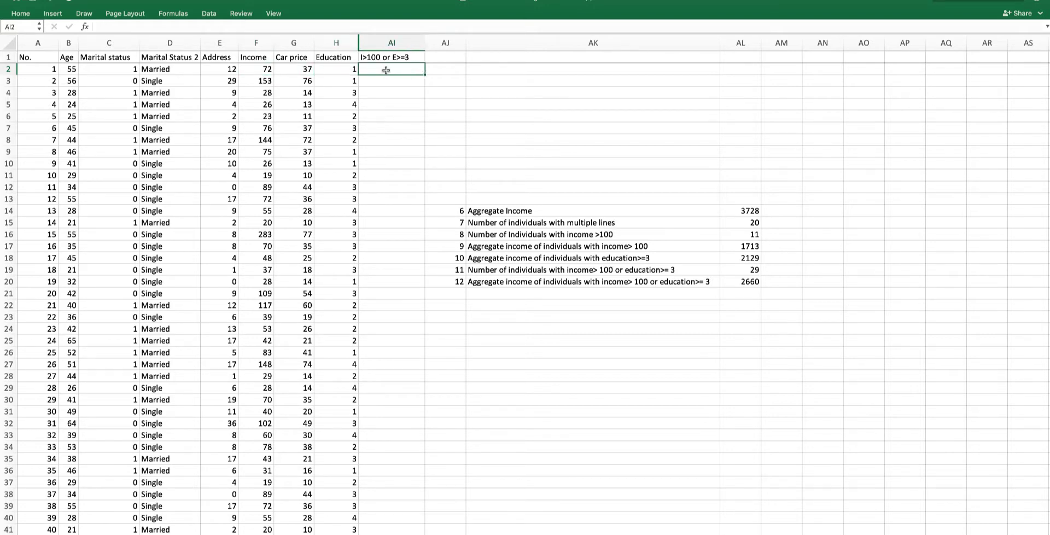
{"action": "type", "text": "=if"}
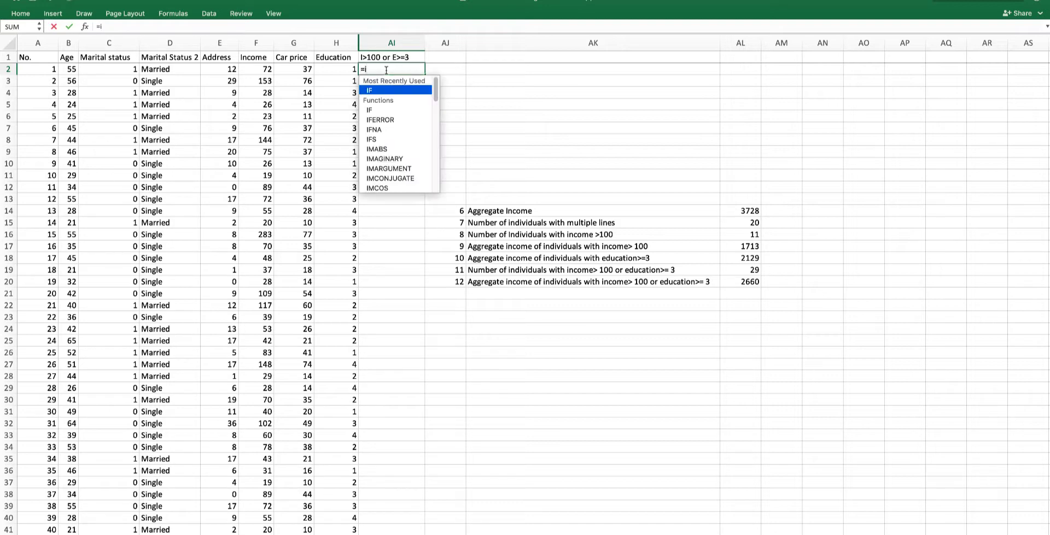
{"action": "double_click", "coordinate": [389, 90]}
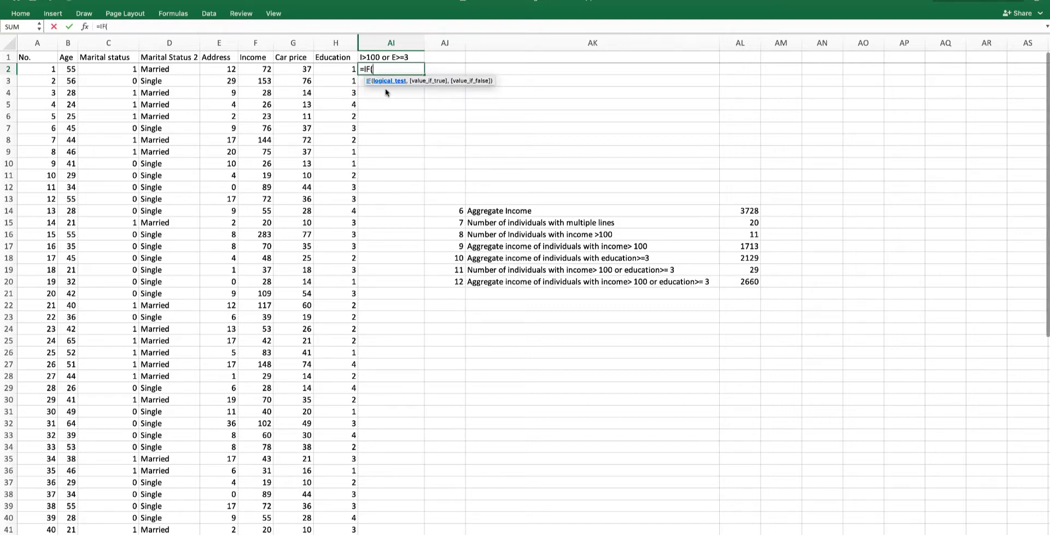
{"action": "type", "text": "("}
{"action": "left_click", "coordinate": [260, 71]}
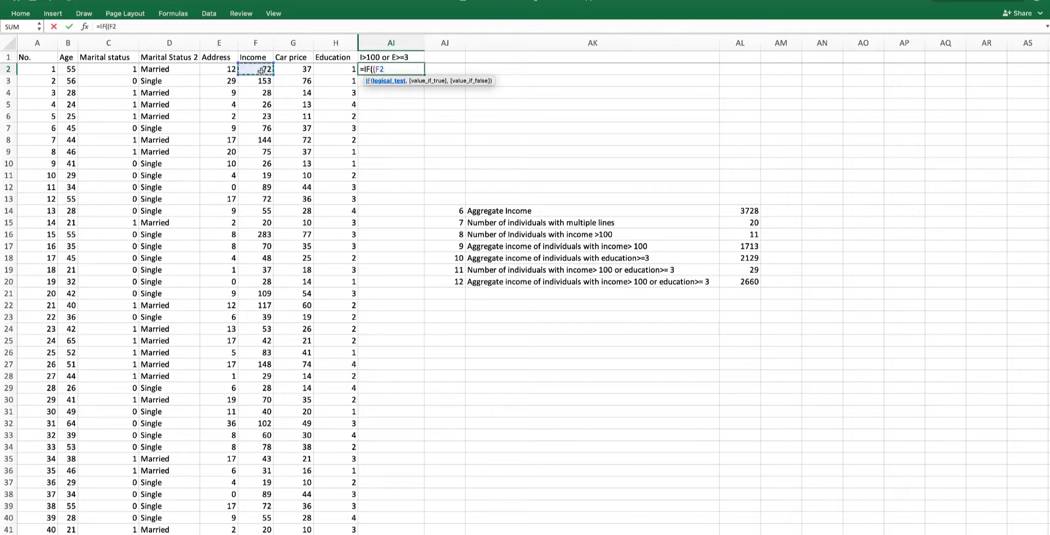
{"action": "type", "text": ">100)+("}
{"action": "left_click", "coordinate": [330, 71]}
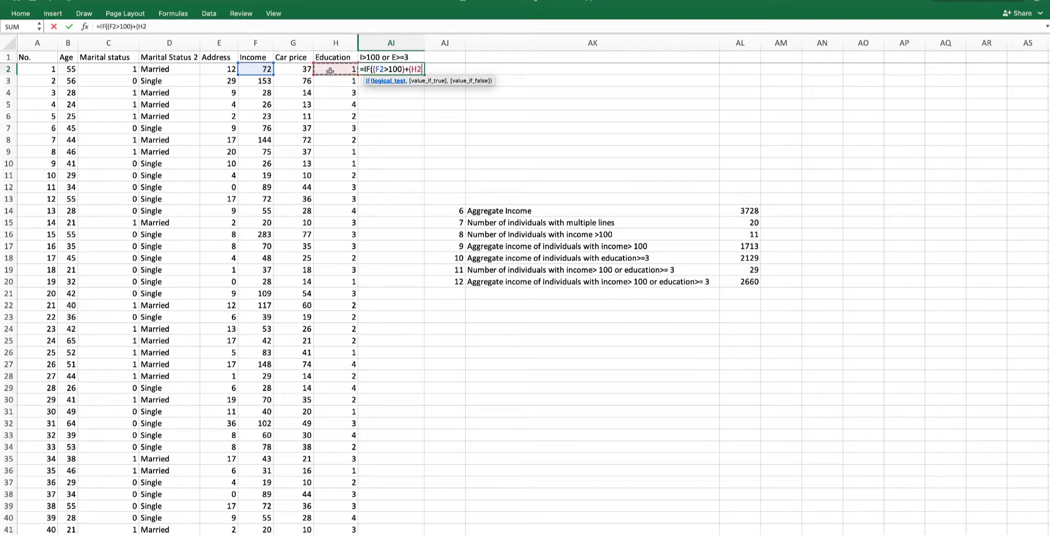
{"action": "type", "text": ">=3),"}
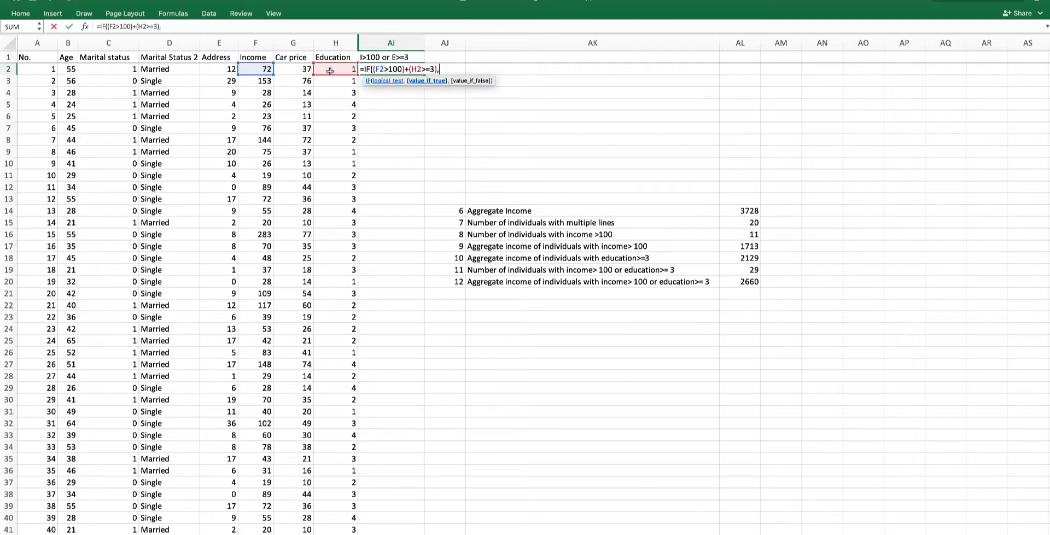
{"action": "type", "text": "1,0)"}
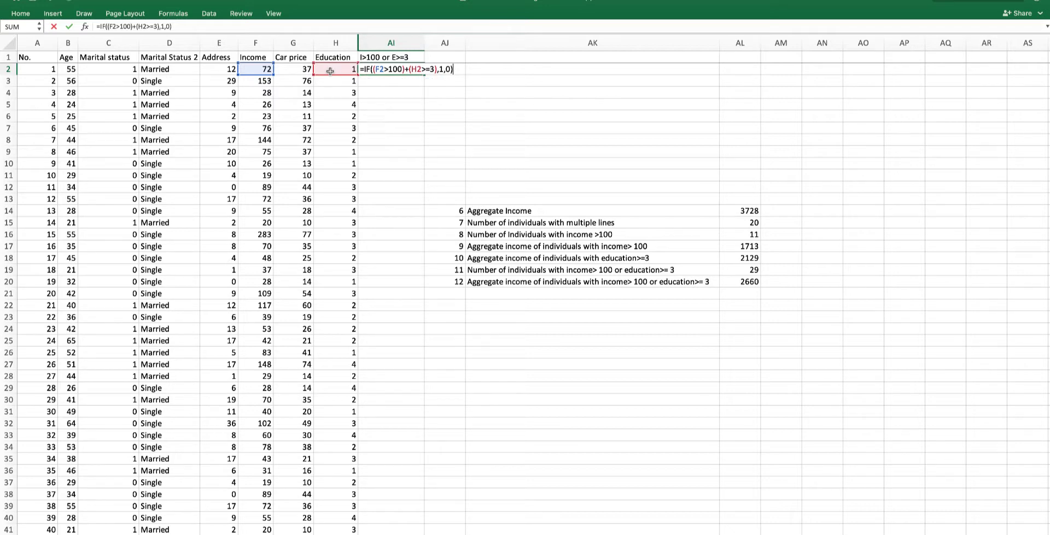
{"action": "key", "text": "Return"}
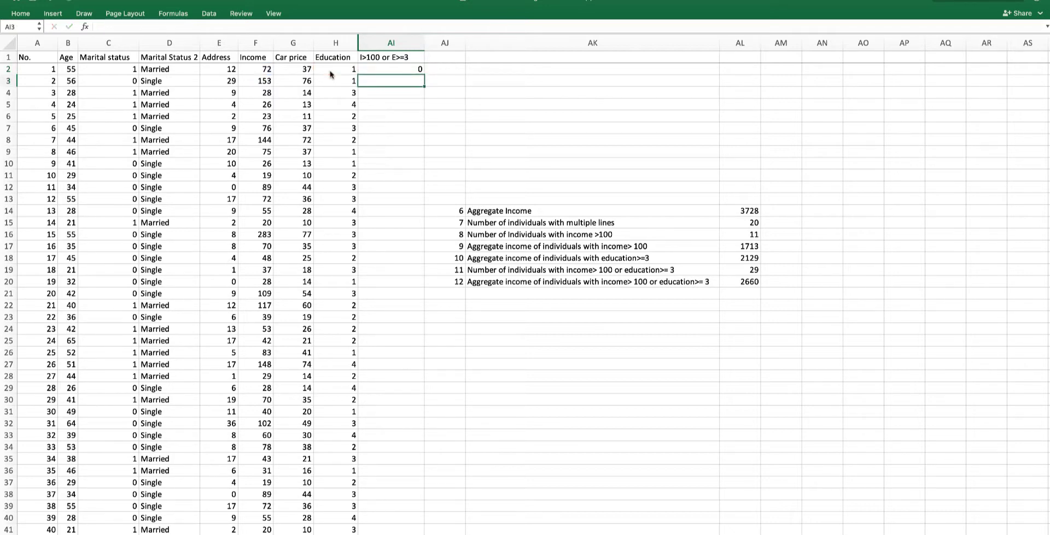
- Copy the AI2 flag formula down into AI3 after checking row 2 and 3 income and education values
{"action": "left_click", "coordinate": [259, 70]}
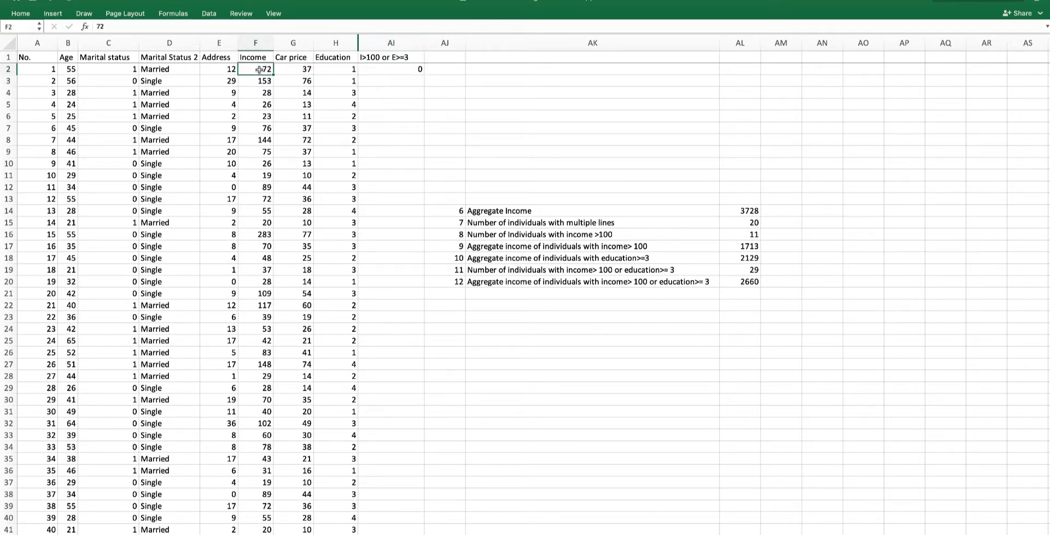
{"action": "left_click", "coordinate": [343, 71]}
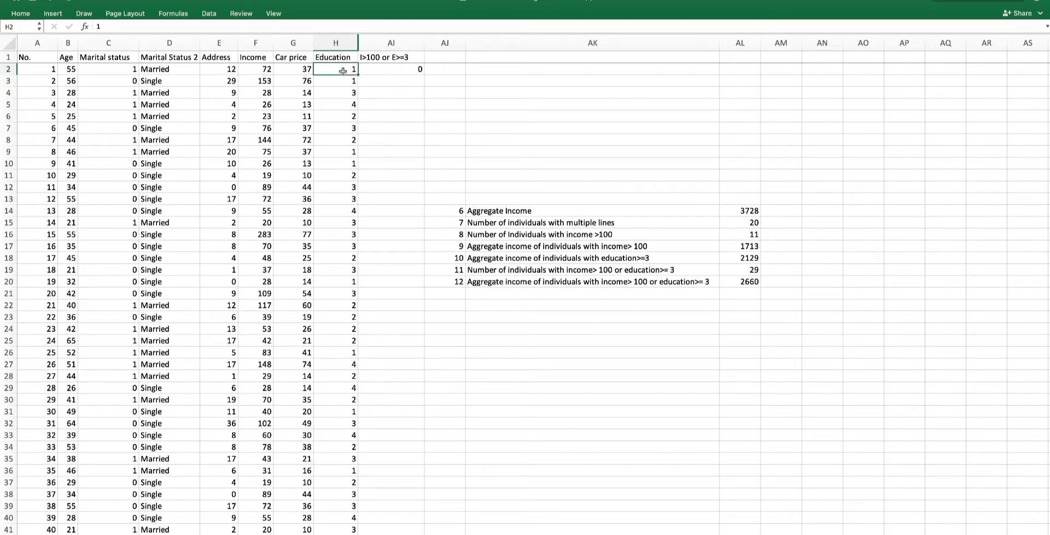
{"action": "left_click", "coordinate": [391, 69]}
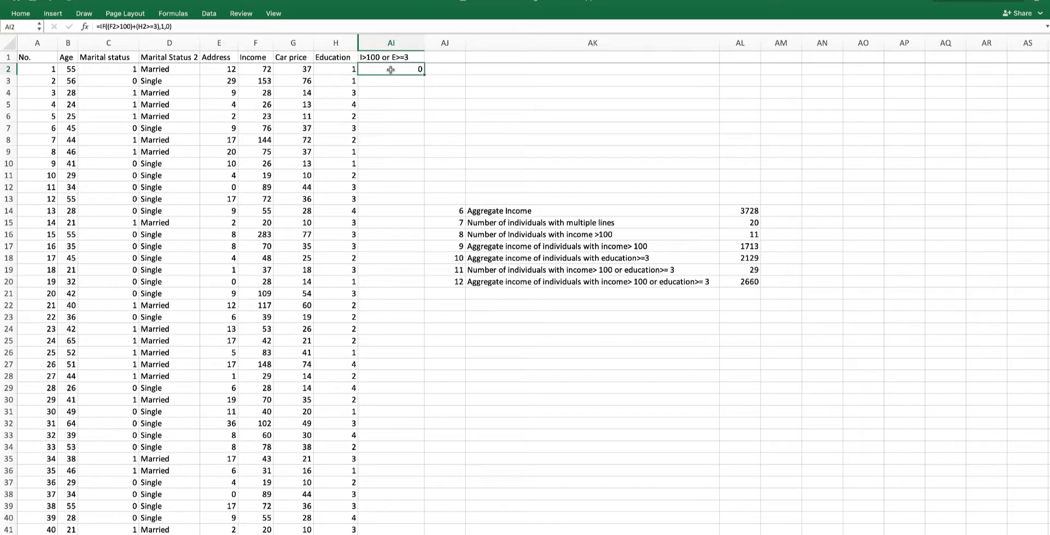
{"action": "left_click", "coordinate": [259, 83]}
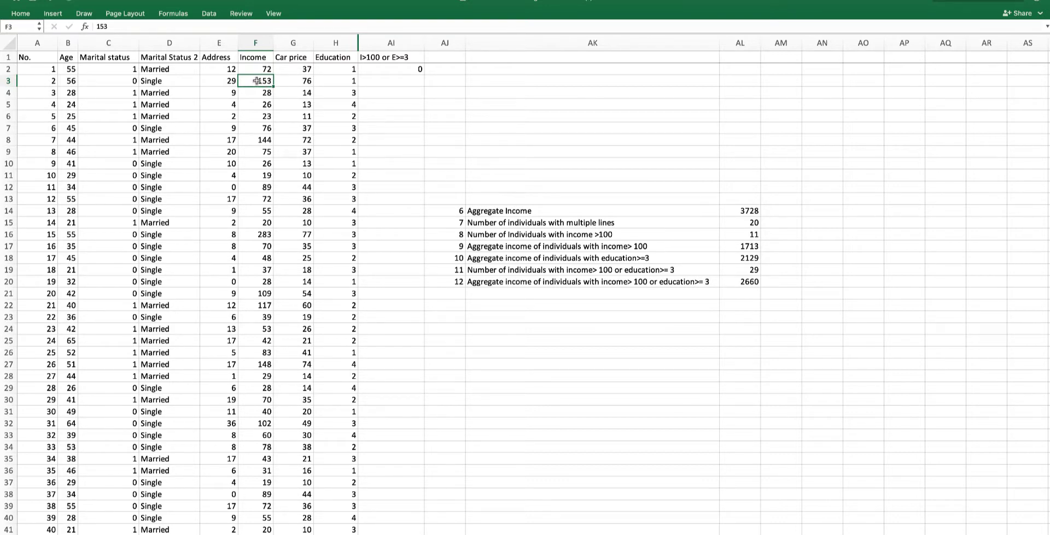
{"action": "left_click", "coordinate": [414, 70]}
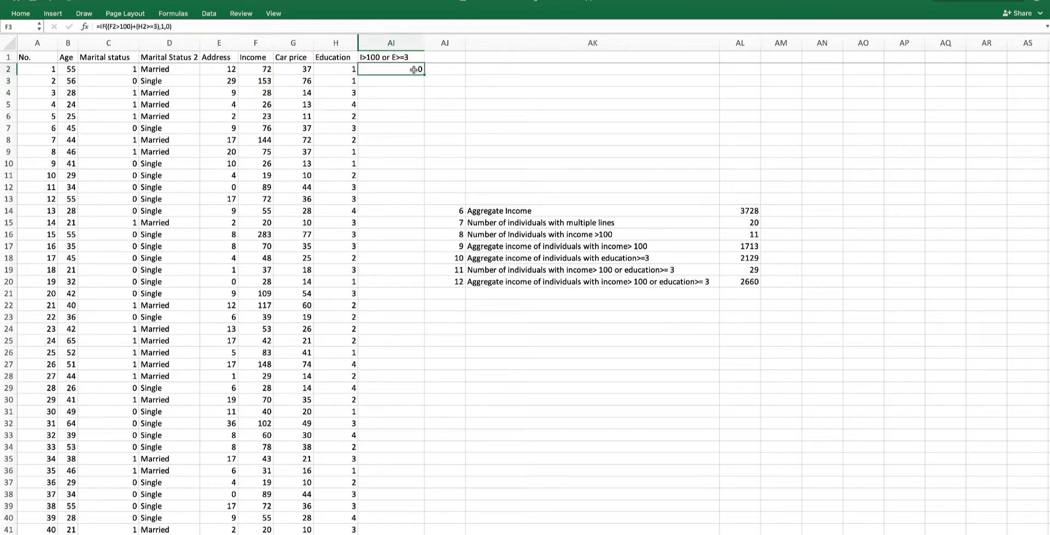
{"action": "mouse_move", "coordinate": [423, 75]}
{"action": "left_mouse_down"}
{"action": "mouse_move", "coordinate": [424, 88]}
{"action": "mouse_move", "coordinate": [417, 83]}
{"action": "left_mouse_up"}
{"action": "double_click", "coordinate": [416, 81]}
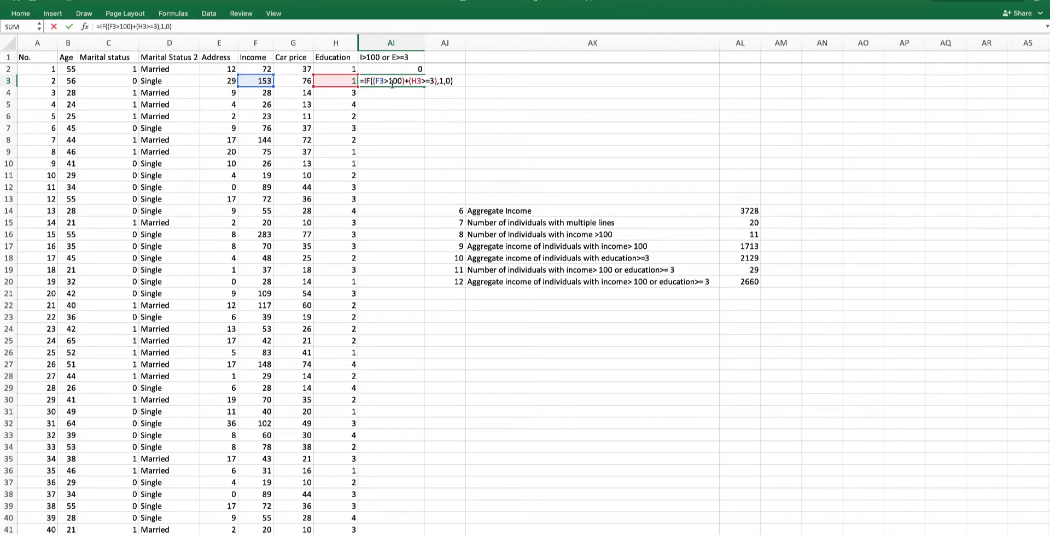
{"action": "key", "text": "Return"}
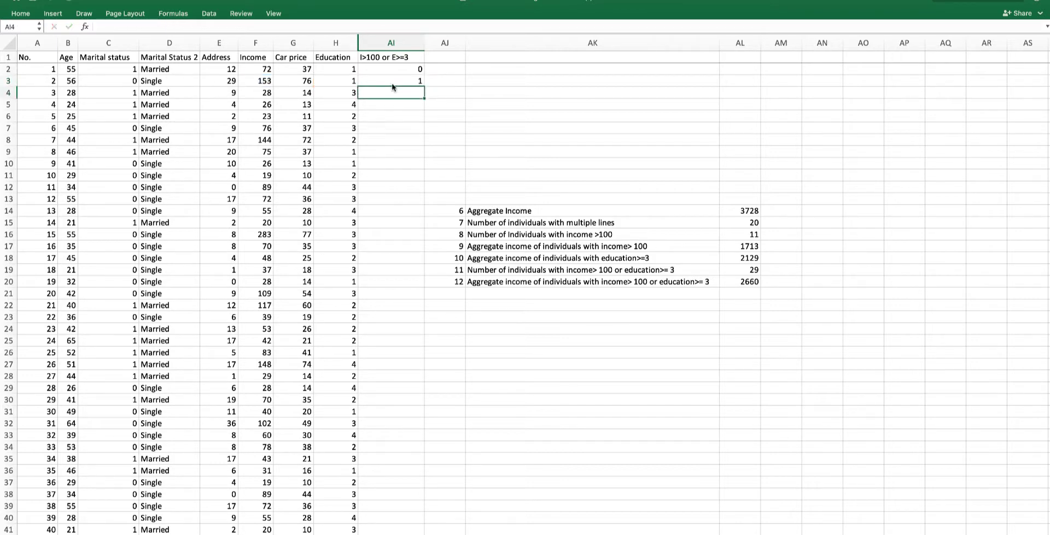
- Fill the flag formula down column AI for all data rows through row 53
{"action": "left_click", "coordinate": [266, 97]}
{"action": "left_click", "coordinate": [339, 96]}
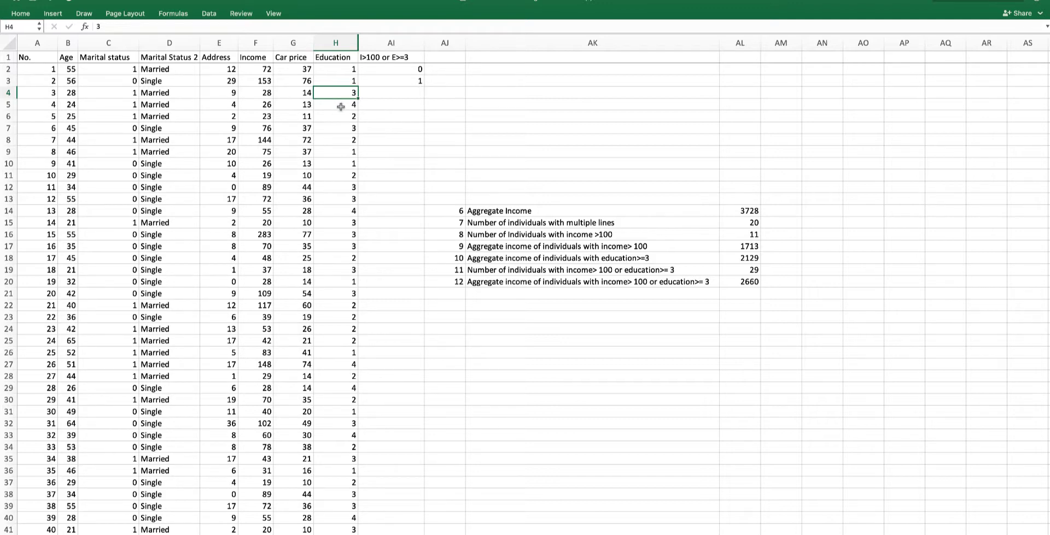
{"action": "left_click", "coordinate": [416, 83]}
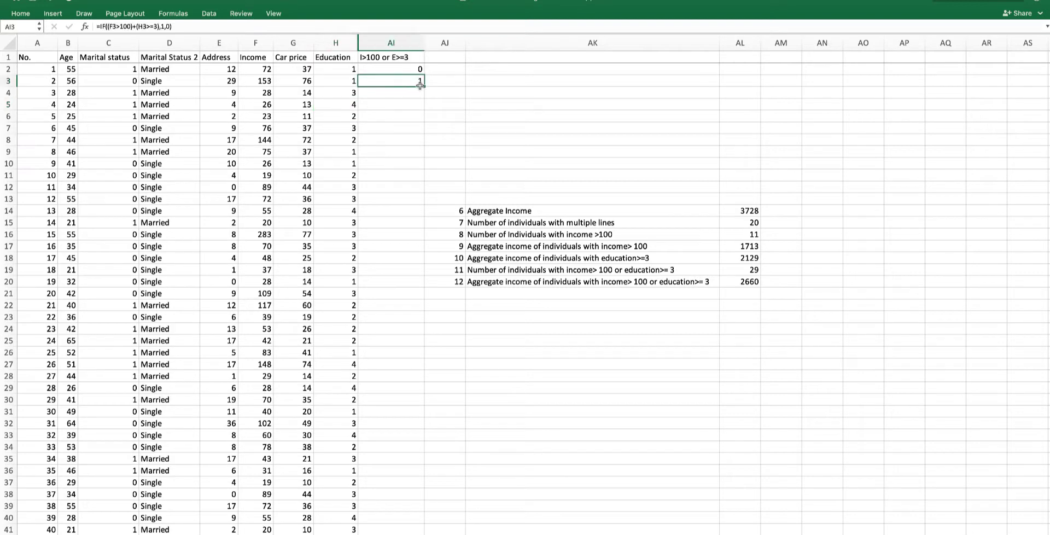
{"action": "left_click_drag", "start_coordinate": [425, 86], "coordinate": [425, 111]}
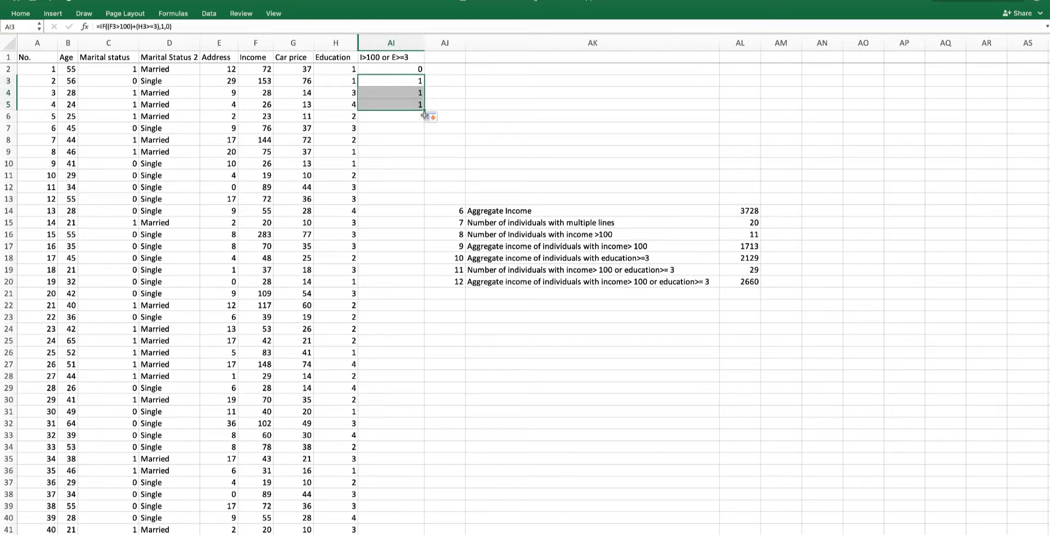
{"action": "left_click", "coordinate": [255, 117]}
{"action": "left_click", "coordinate": [296, 117]}
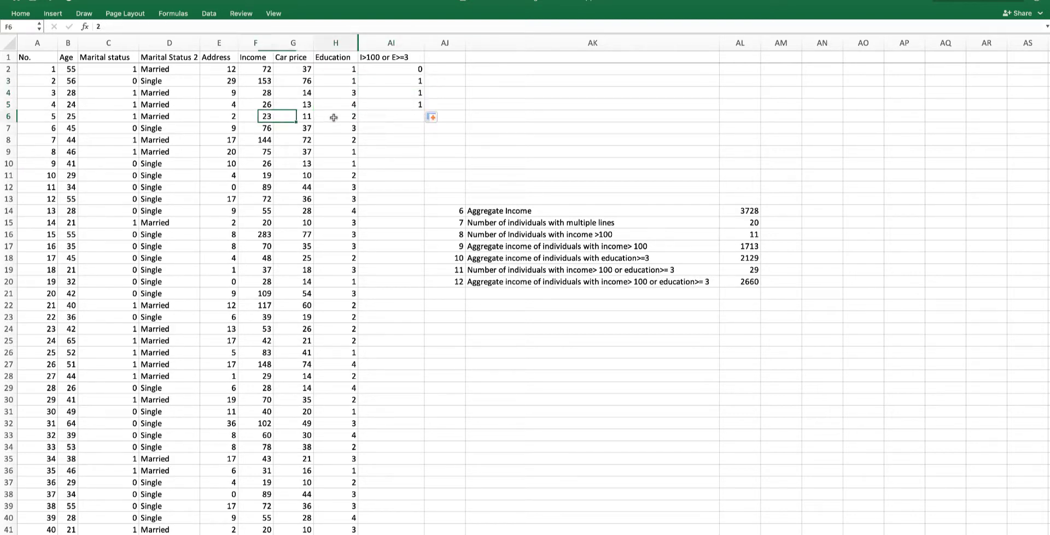
{"action": "left_click", "coordinate": [339, 117]}
{"action": "left_click", "coordinate": [406, 106]}
{"action": "left_click_drag", "start_coordinate": [424, 110], "coordinate": [426, 122]}
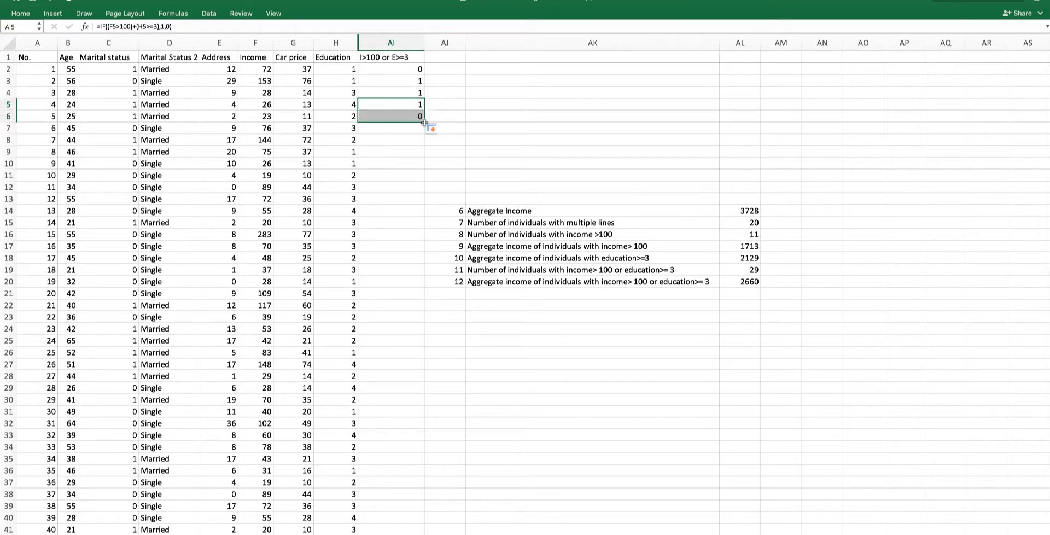
{"action": "double_click", "coordinate": [425, 122]}
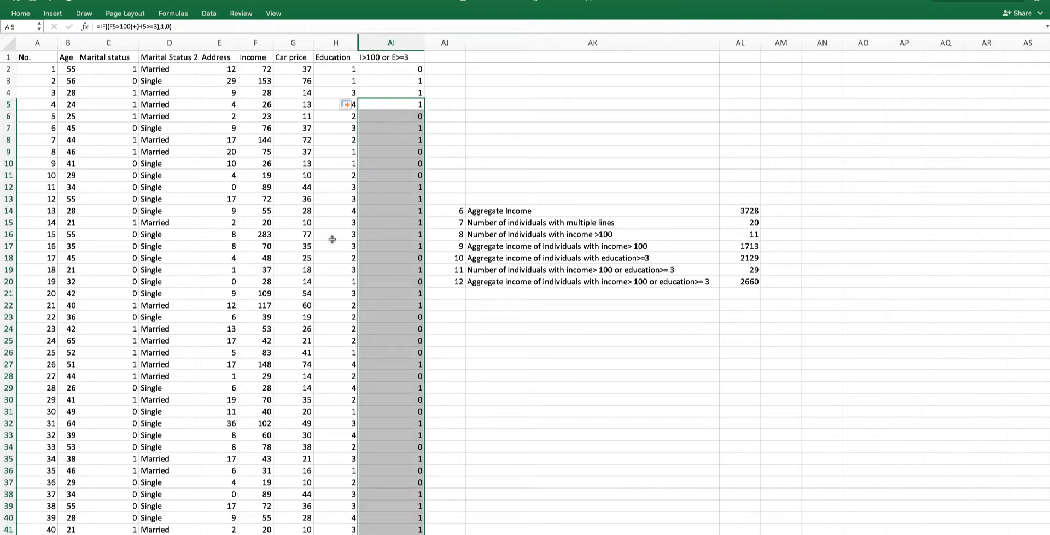
- Check row 16's income, education and flag, and scroll through the flagged column
{"action": "left_click", "coordinate": [260, 235]}
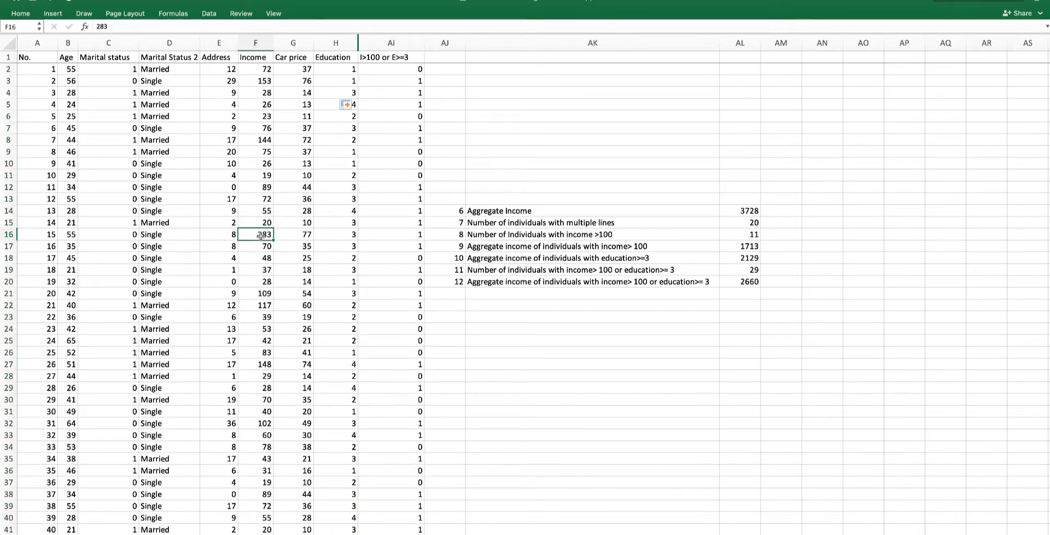
{"action": "left_click", "coordinate": [339, 235]}
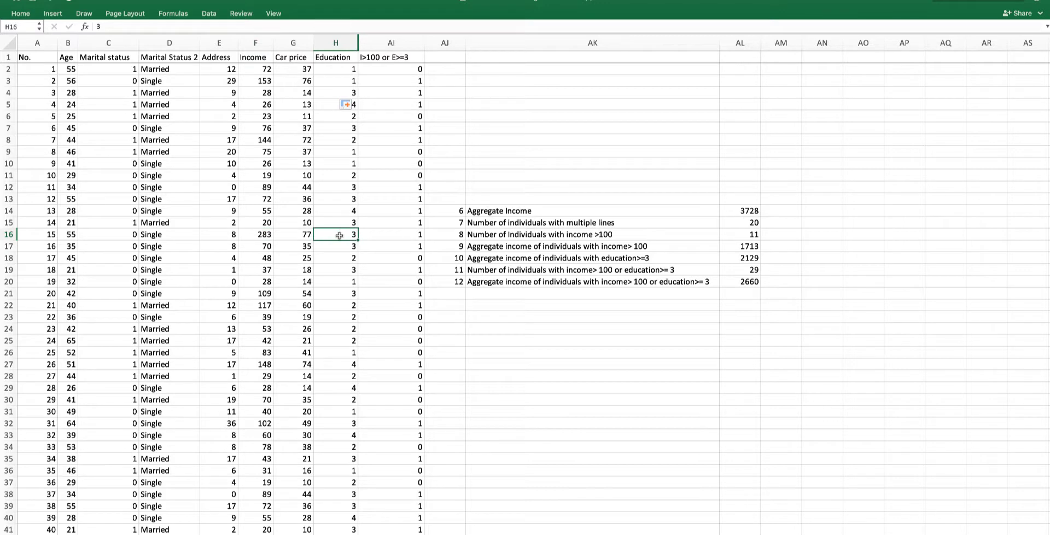
{"action": "left_click", "coordinate": [398, 236]}
{"action": "scroll", "coordinate": [398, 237], "scroll_direction": "down", "scroll_amount": 5}
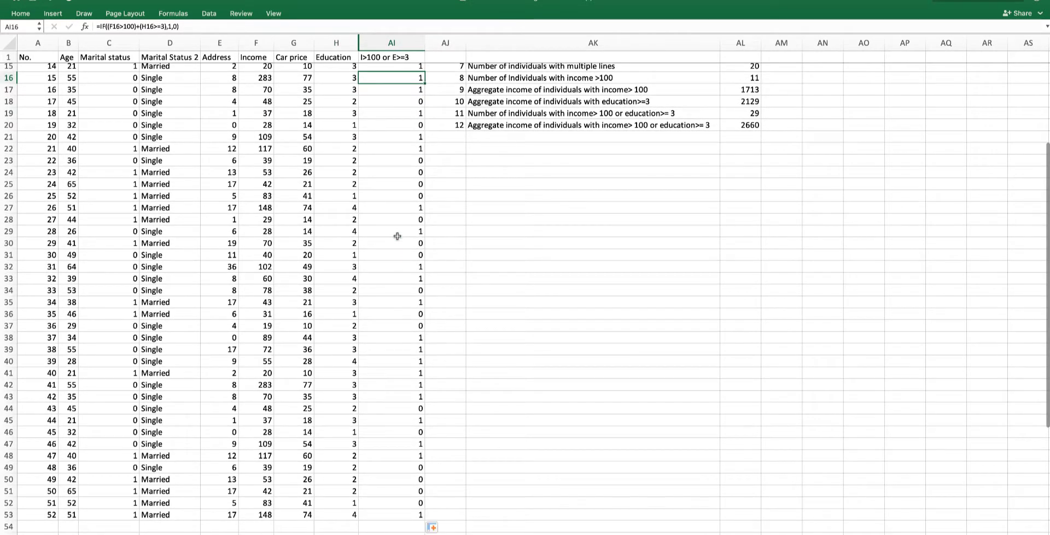
{"action": "scroll", "coordinate": [398, 236], "scroll_direction": "up", "scroll_amount": 5}
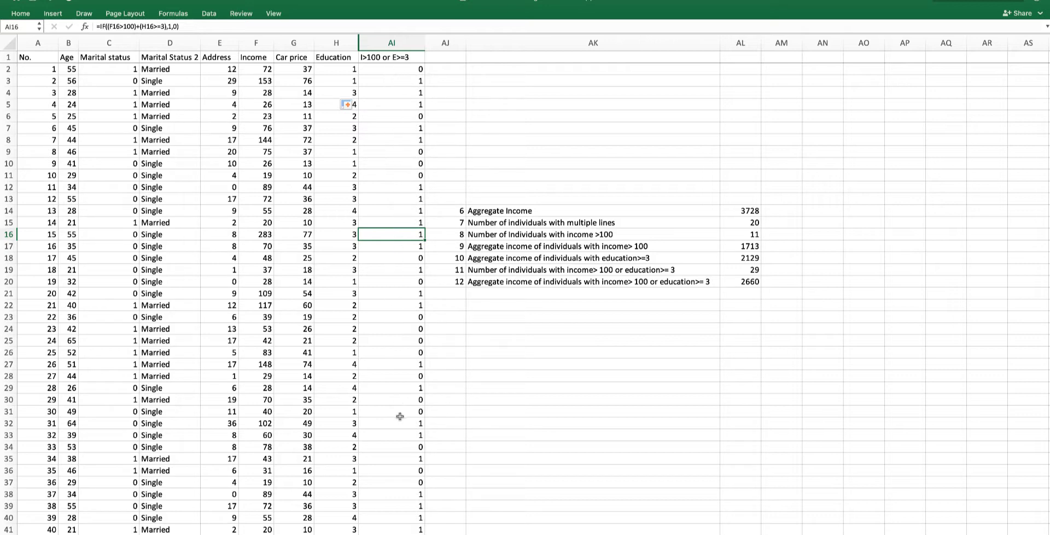
{"action": "scroll", "coordinate": [400, 416], "scroll_direction": "down", "scroll_amount": 5}
{"action": "scroll", "coordinate": [400, 417], "scroll_direction": "down", "scroll_amount": 5}
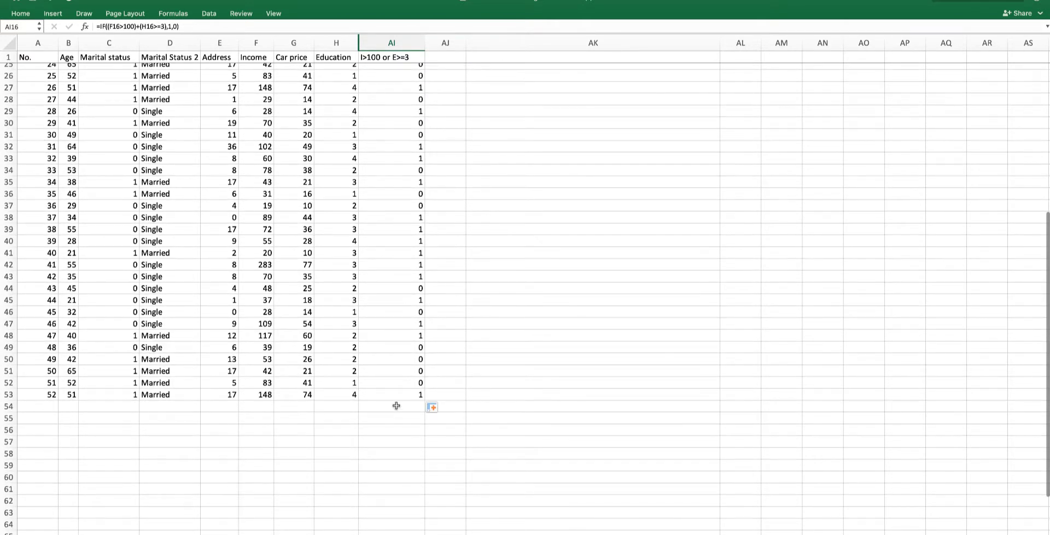
- In AI54, sum the flags with =SUM(AI2:AI53)
{"action": "left_click", "coordinate": [396, 405]}
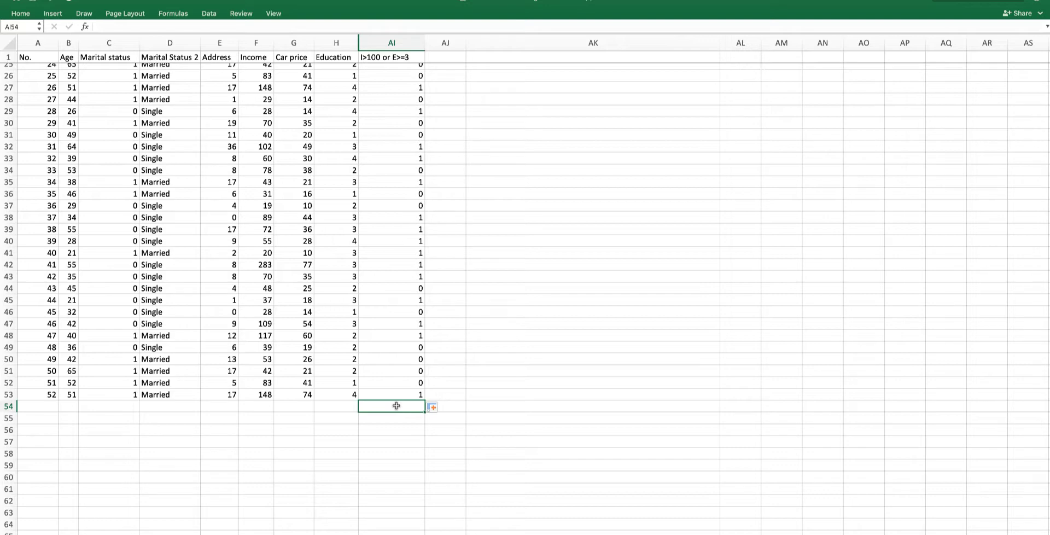
{"action": "type", "text": "=sum"}
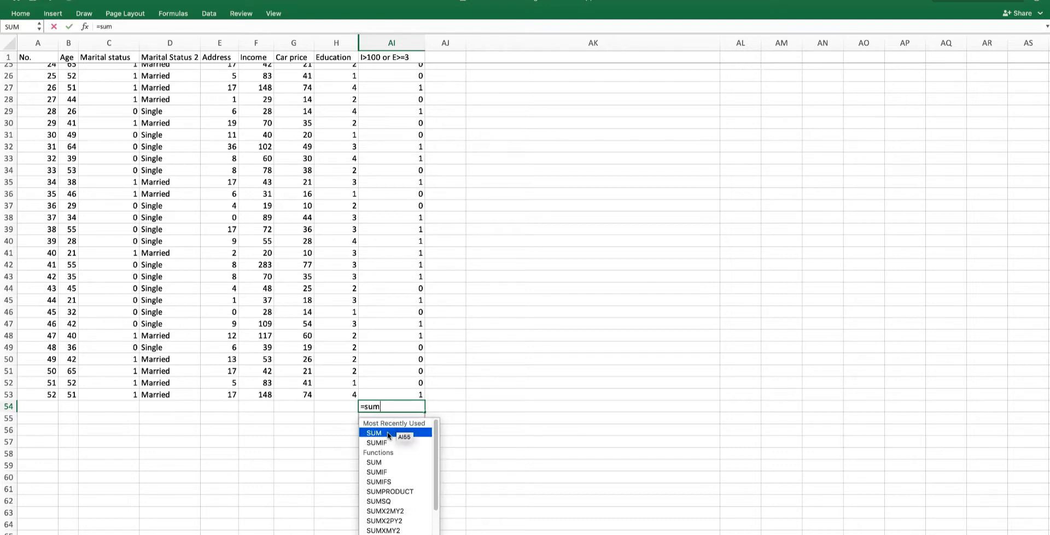
{"action": "double_click", "coordinate": [399, 432]}
{"action": "left_click_drag", "start_coordinate": [402, 395], "coordinate": [402, 73]}
{"action": "key", "text": "Return"}
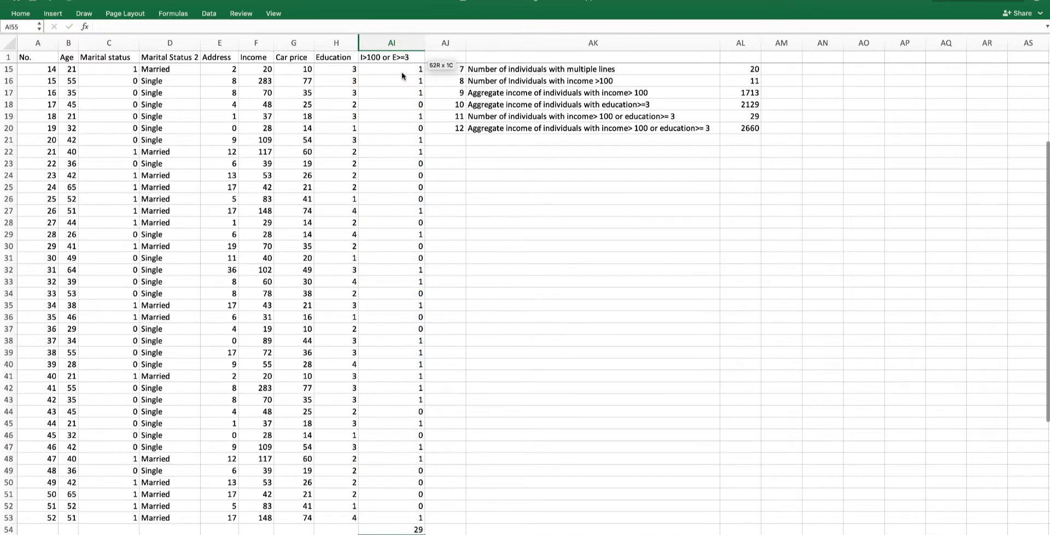
- Compare the AI54 total with the array formula in AL19 by opening it for viewing
{"action": "scroll", "coordinate": [387, 270], "scroll_direction": "down", "scroll_amount": 2}
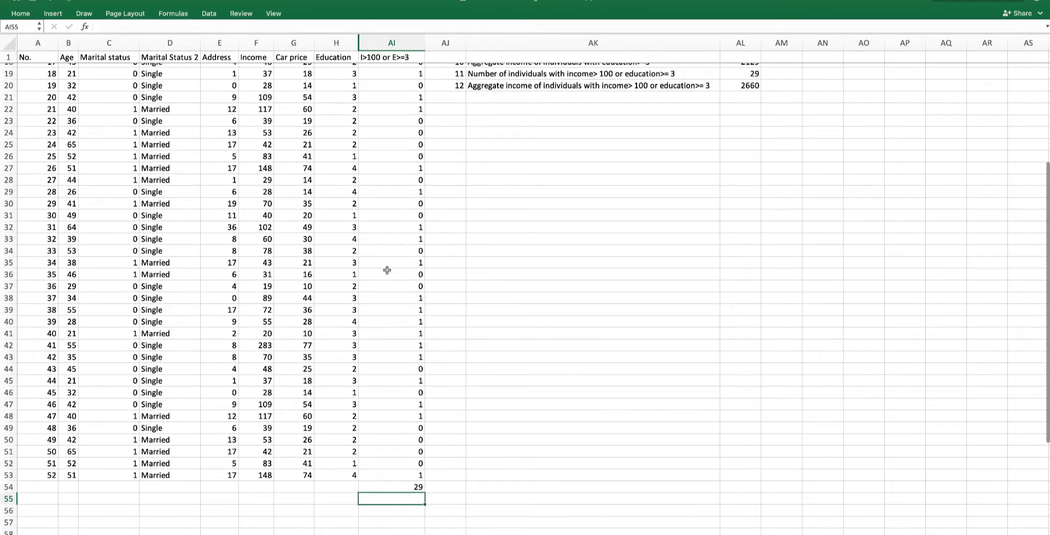
{"action": "left_click", "coordinate": [401, 485]}
{"action": "scroll", "coordinate": [401, 485], "scroll_direction": "up", "scroll_amount": 2}
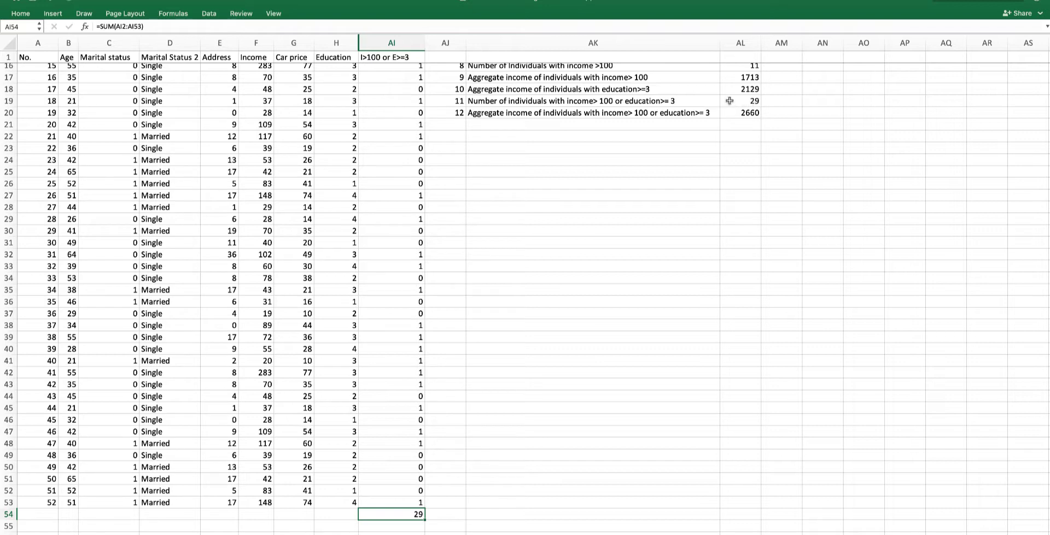
{"action": "left_click", "coordinate": [752, 103]}
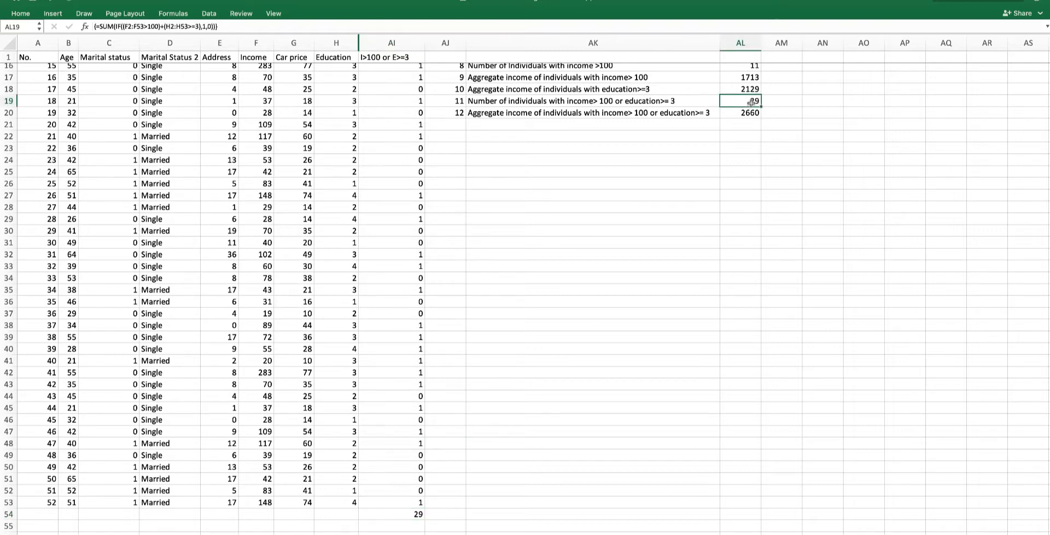
{"action": "double_click", "coordinate": [751, 103]}
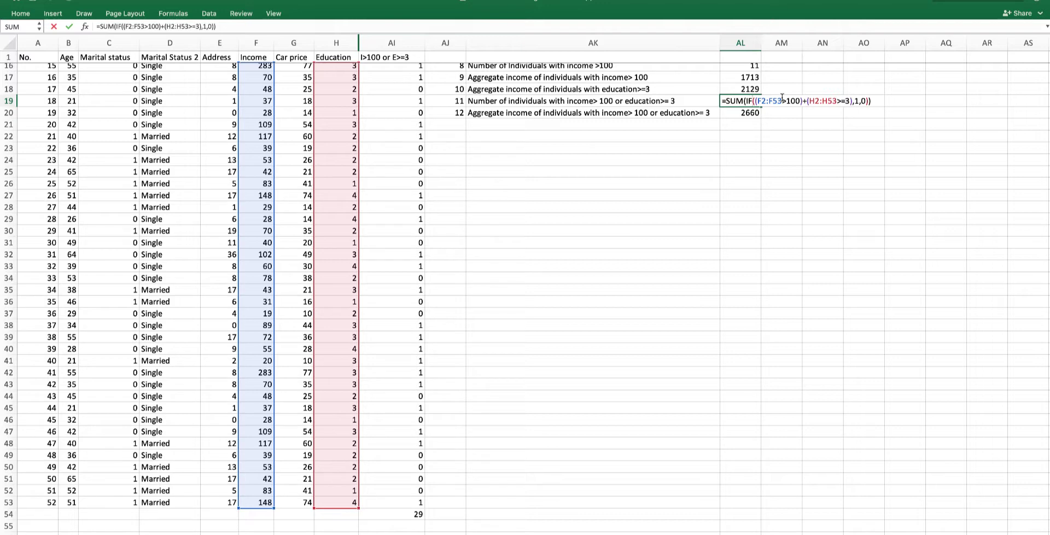
- Re-enter the formula in AL19 as an array formula
{"action": "key", "text": "shift+Return"}
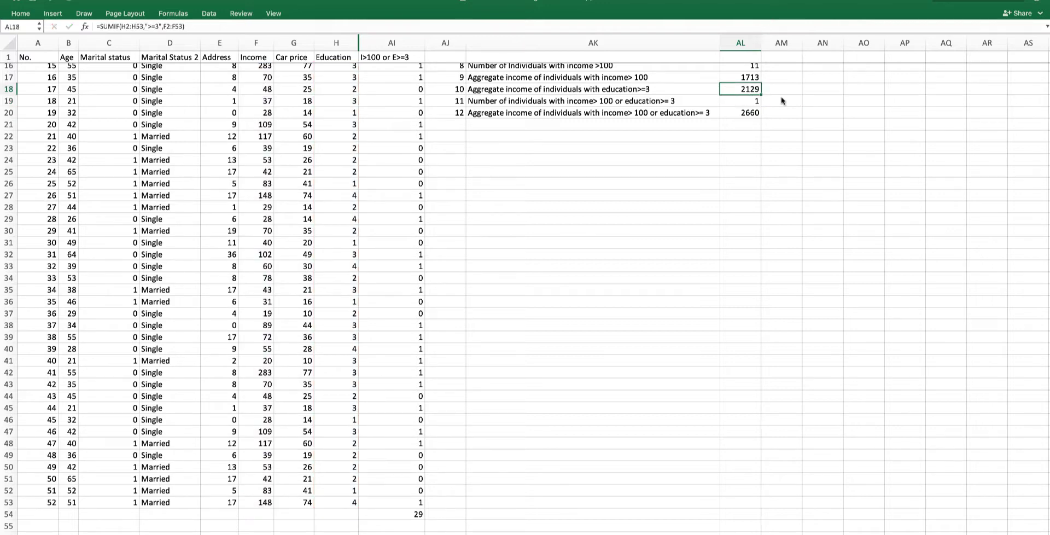
{"action": "left_click", "coordinate": [755, 100]}
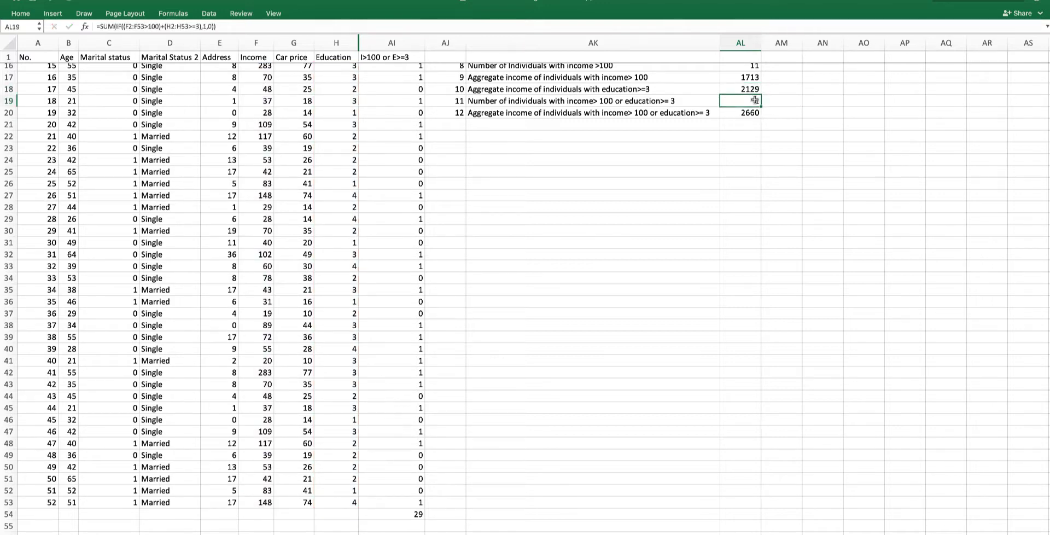
{"action": "scroll", "coordinate": [755, 100], "scroll_direction": "up", "scroll_amount": 2}
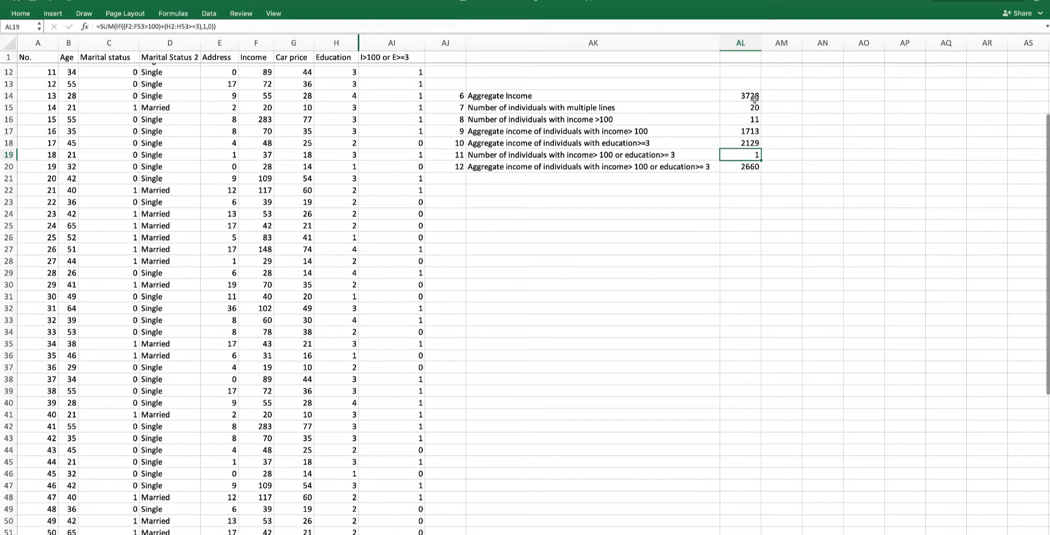
{"action": "double_click", "coordinate": [745, 154]}
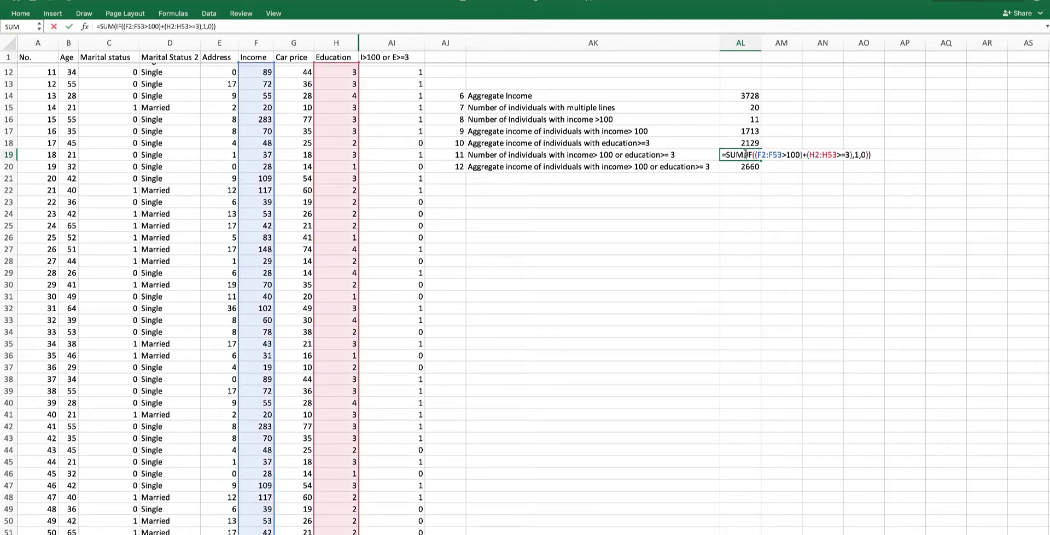
{"action": "key", "text": "ctrl+shift+Return"}
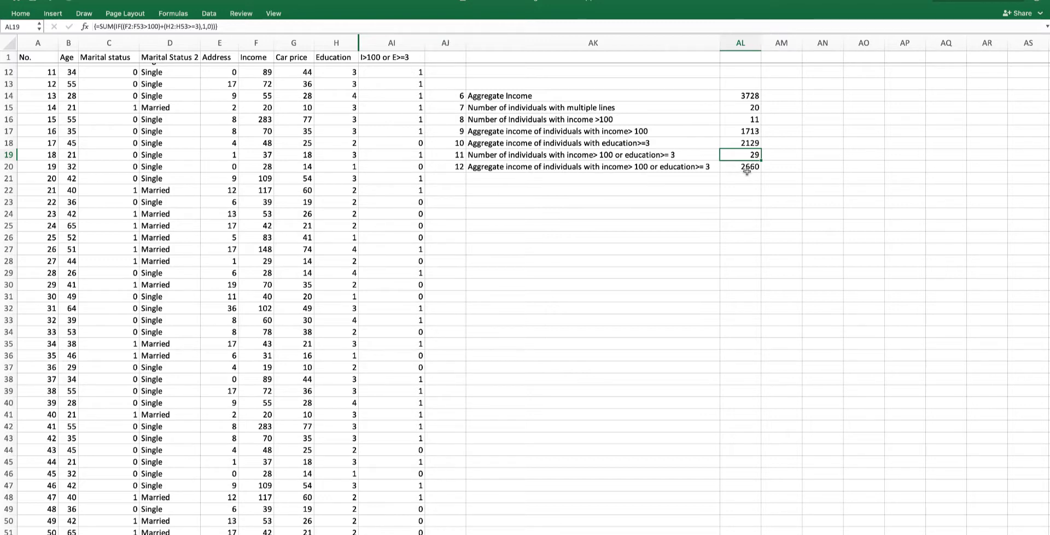
- Insert a new blank column at AJ, next to the flag column
{"action": "left_click", "coordinate": [433, 43]}
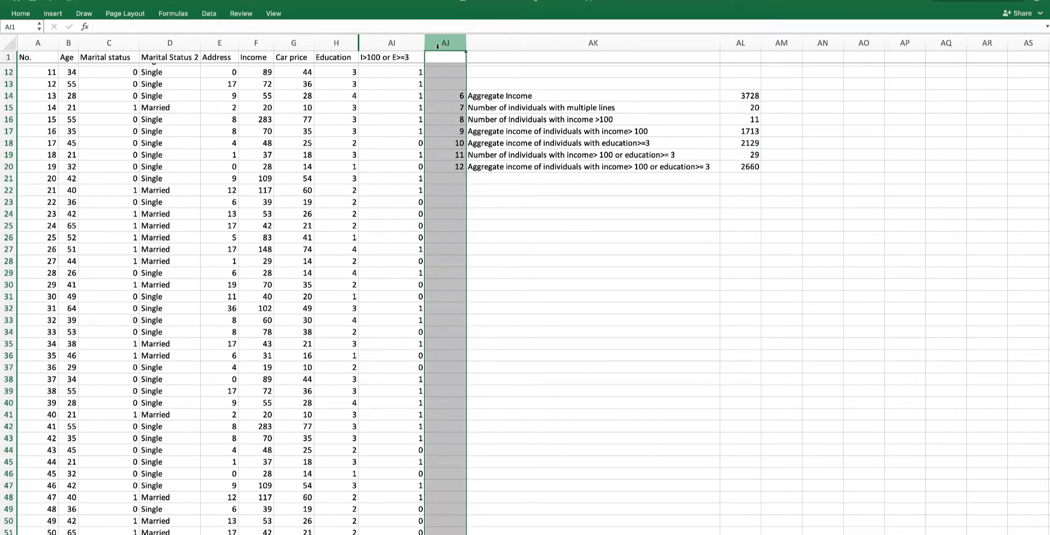
{"action": "right_click", "coordinate": [436, 45]}
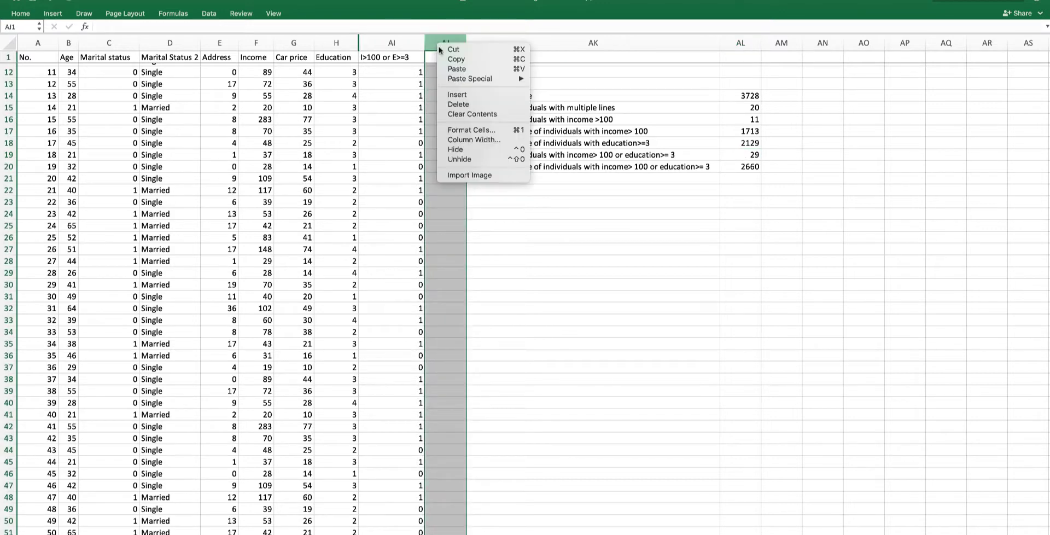
{"action": "left_click", "coordinate": [465, 96]}
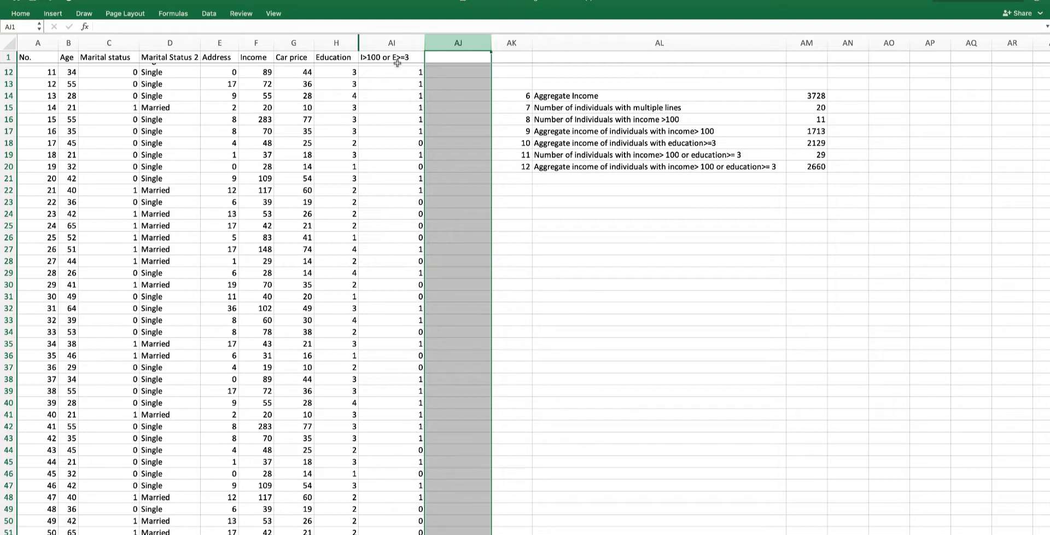
- Inspect the income, education and flag values for rows 12 and 18
{"action": "left_click", "coordinate": [448, 72]}
{"action": "left_click", "coordinate": [259, 72]}
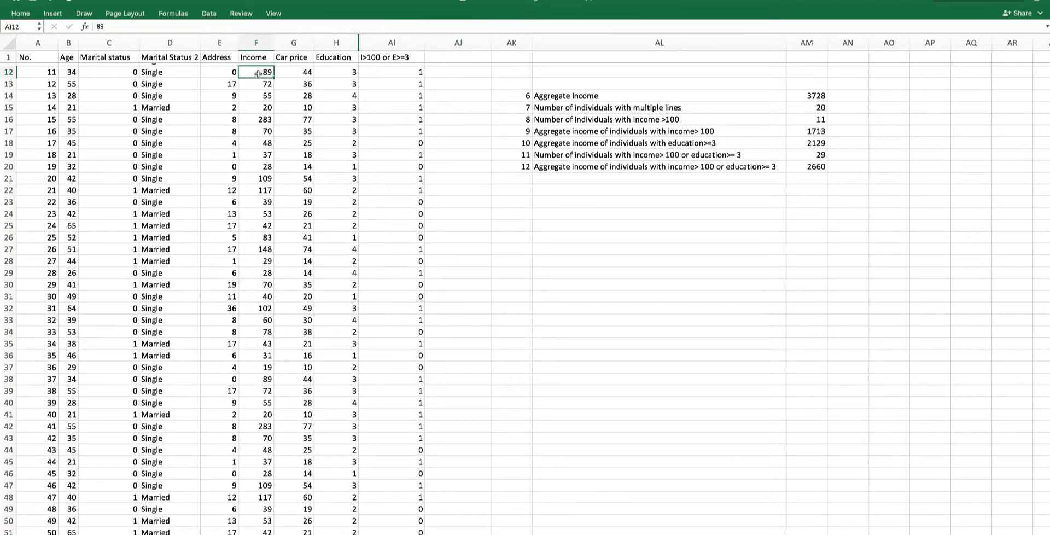
{"action": "left_click", "coordinate": [405, 72]}
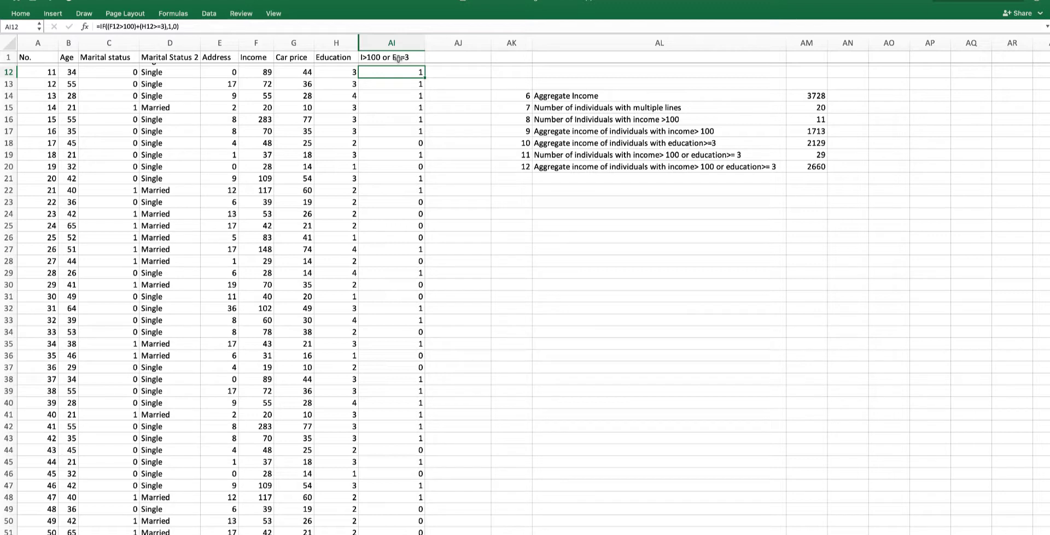
{"action": "left_click", "coordinate": [405, 144]}
{"action": "scroll", "coordinate": [405, 144], "scroll_direction": "up", "scroll_amount": 4}
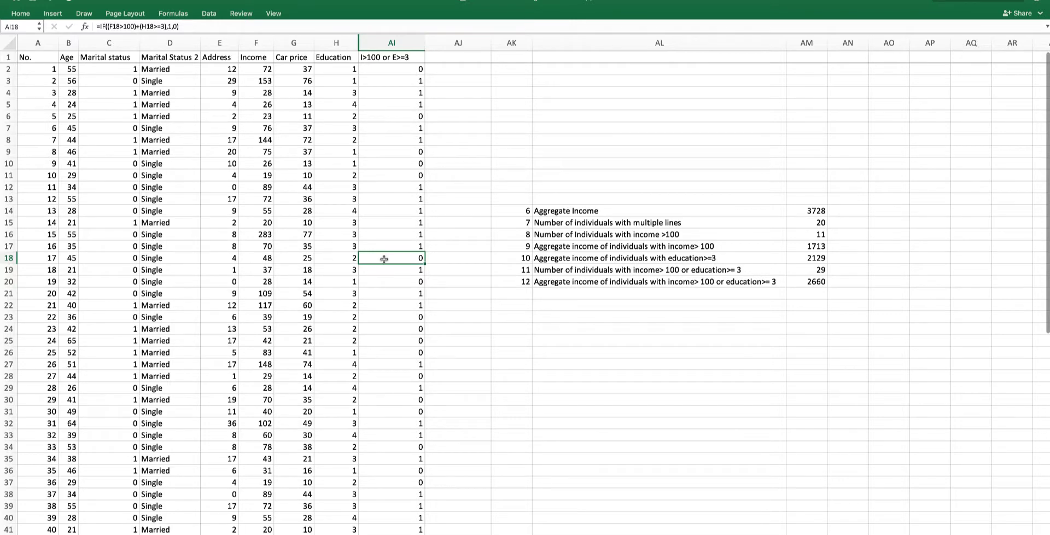
{"action": "left_click", "coordinate": [264, 258]}
{"action": "left_click", "coordinate": [337, 260]}
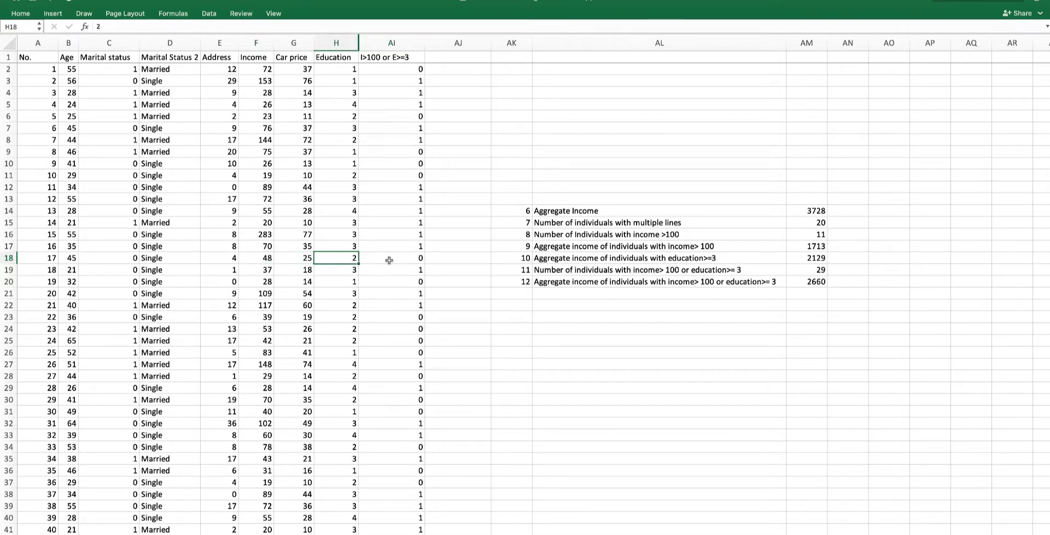
{"action": "left_click", "coordinate": [390, 260]}
{"action": "left_click", "coordinate": [451, 260]}
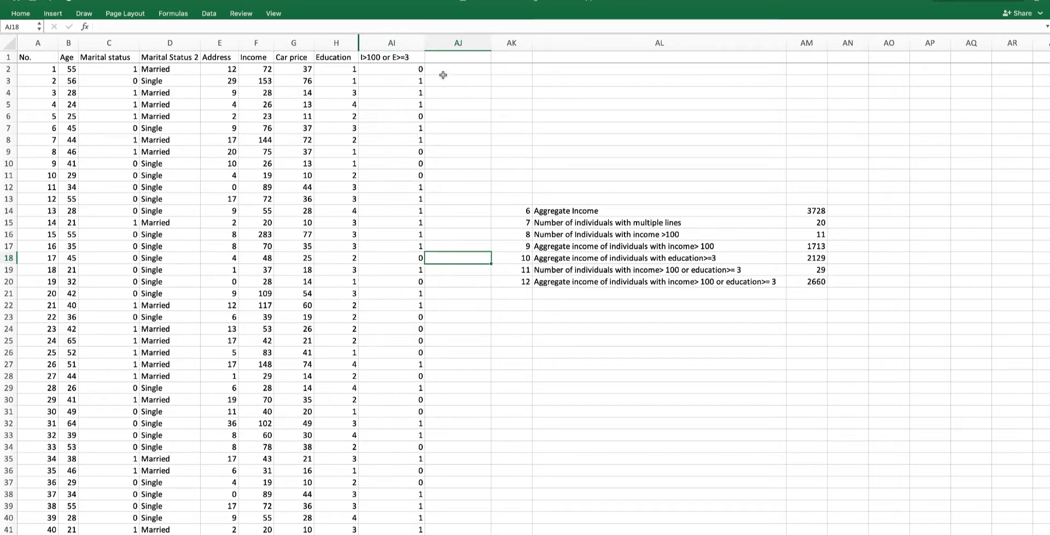
- Title column AJ as "Income for I>100 or E>=3"
{"action": "left_click", "coordinate": [442, 55]}
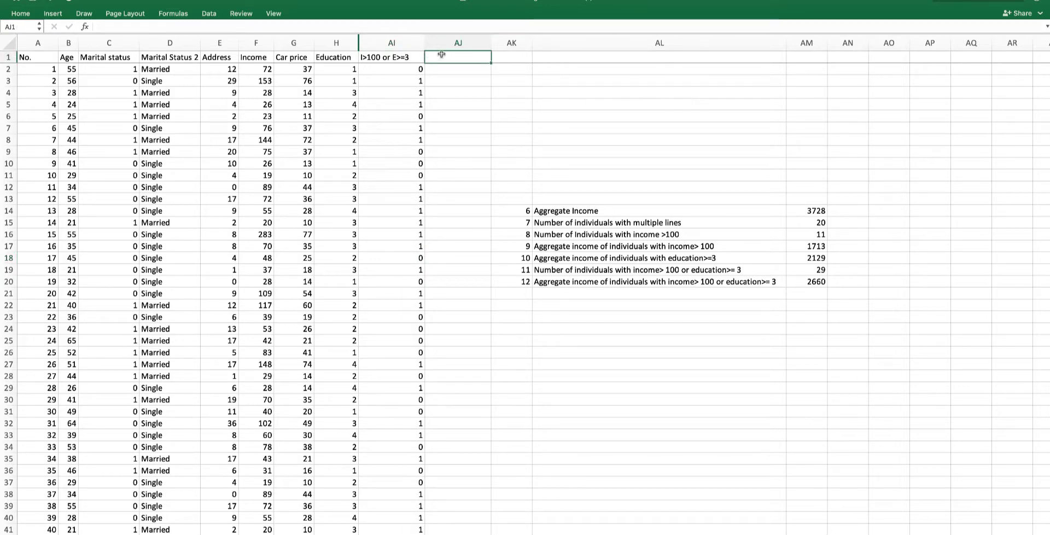
{"action": "type", "text": "Income "}
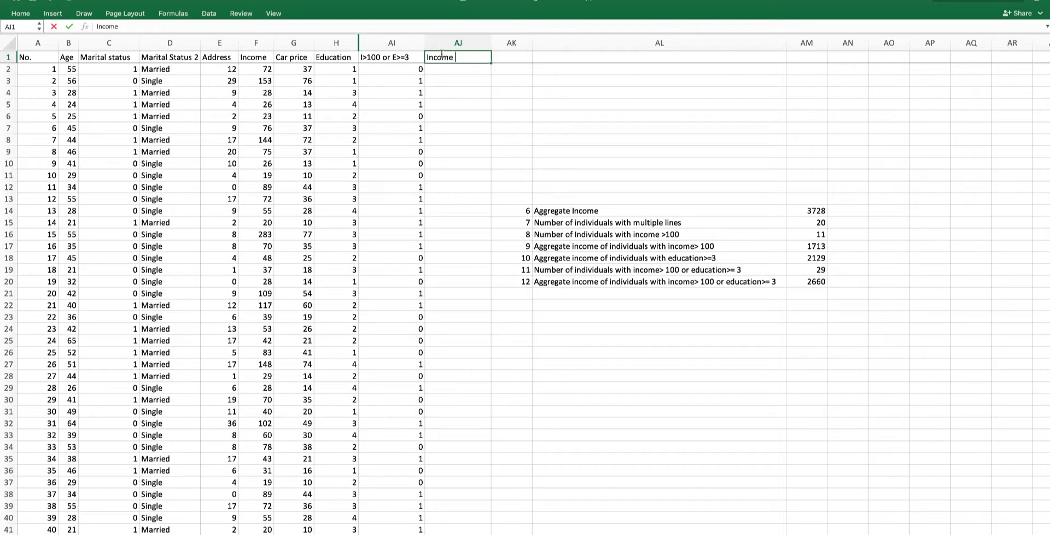
{"action": "type", "text": "for I>100 or E>=3"}
{"action": "key", "text": "Return"}
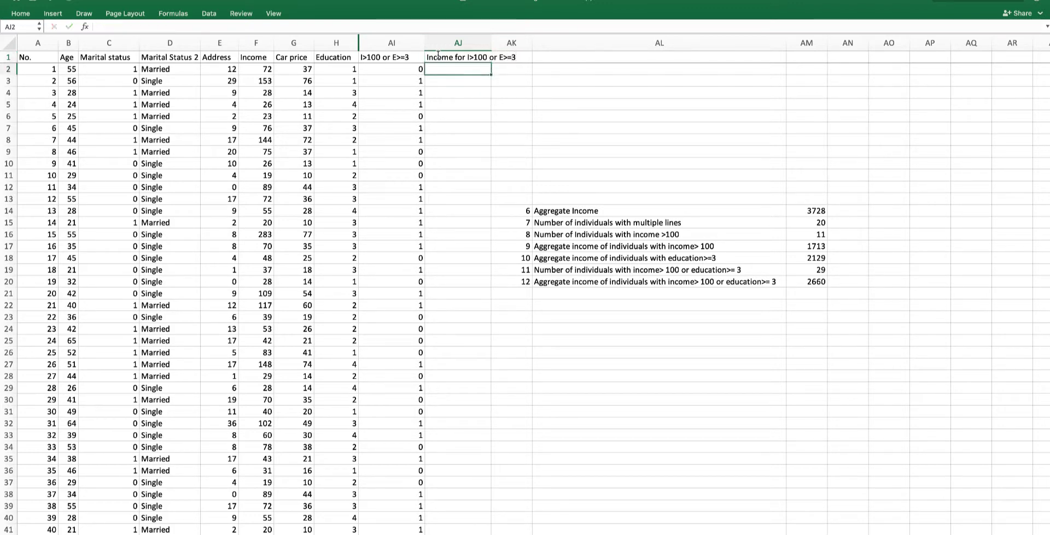
- Widen column AJ and enter =F2*AI2 in AJ2 to multiply income by the flag
{"action": "double_click", "coordinate": [492, 43]}
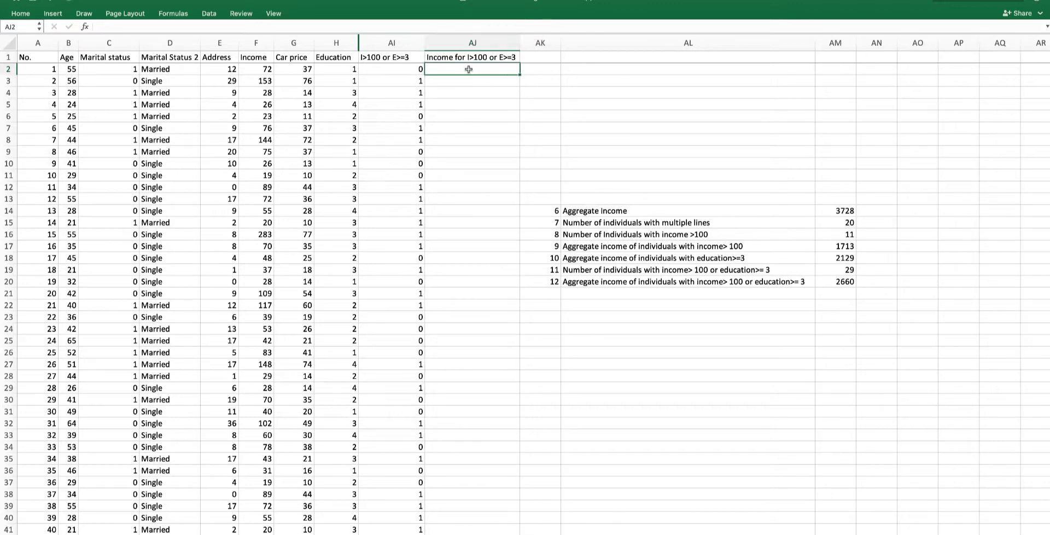
{"action": "type", "text": "="}
{"action": "left_click", "coordinate": [265, 67]}
{"action": "type", "text": "*"}
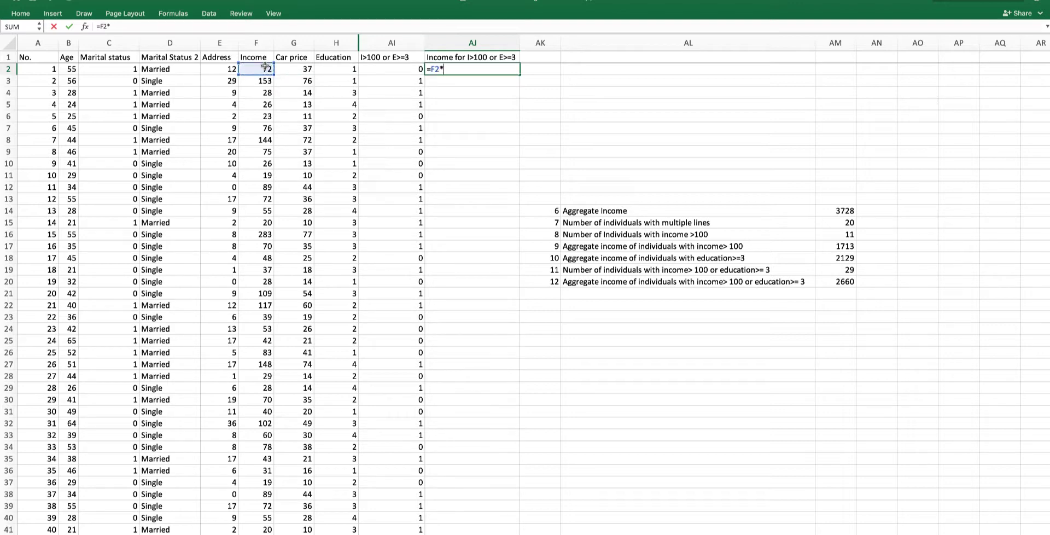
{"action": "left_click", "coordinate": [399, 69]}
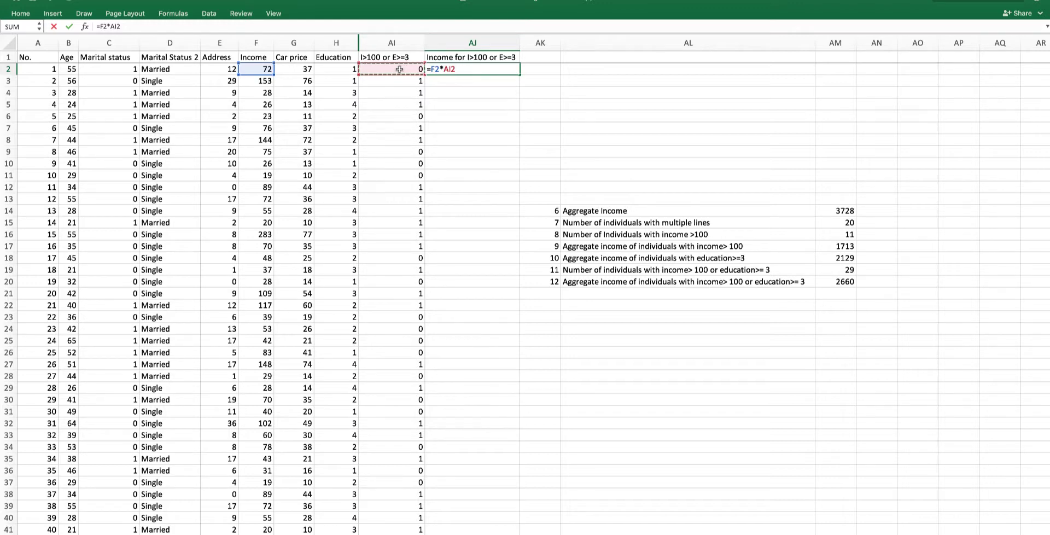
{"action": "key", "text": "Return"}
- Fill the income-times-flag formula from AJ2 down column AJ through row 53
{"action": "left_click", "coordinate": [390, 67]}
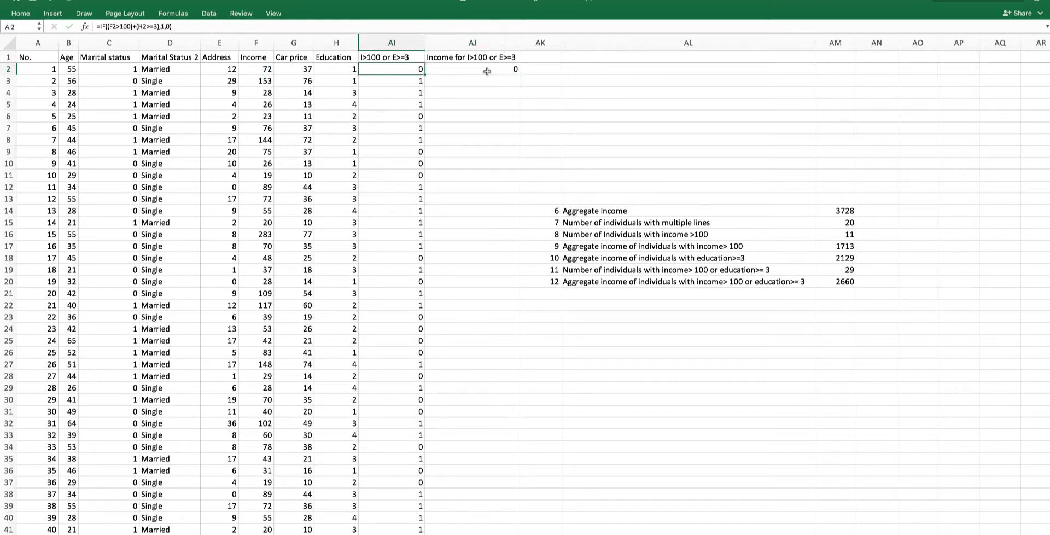
{"action": "left_click", "coordinate": [487, 71]}
{"action": "left_click", "coordinate": [262, 82]}
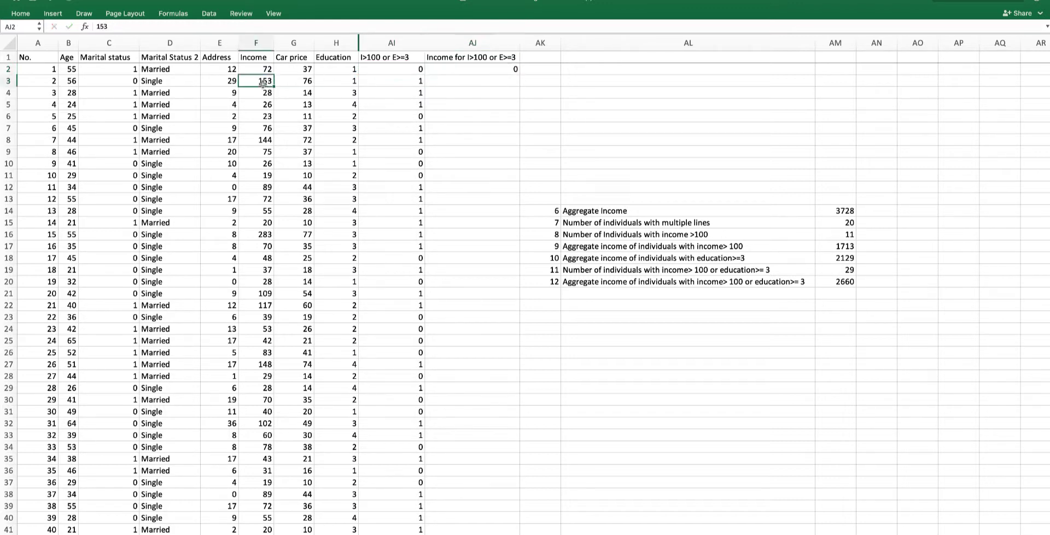
{"action": "left_click", "coordinate": [405, 85]}
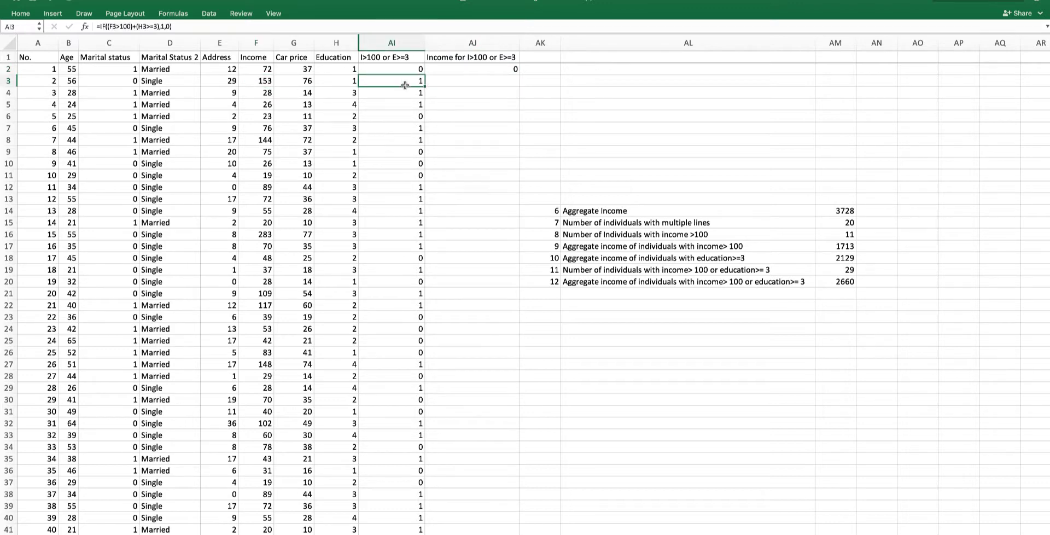
{"action": "left_click", "coordinate": [479, 70]}
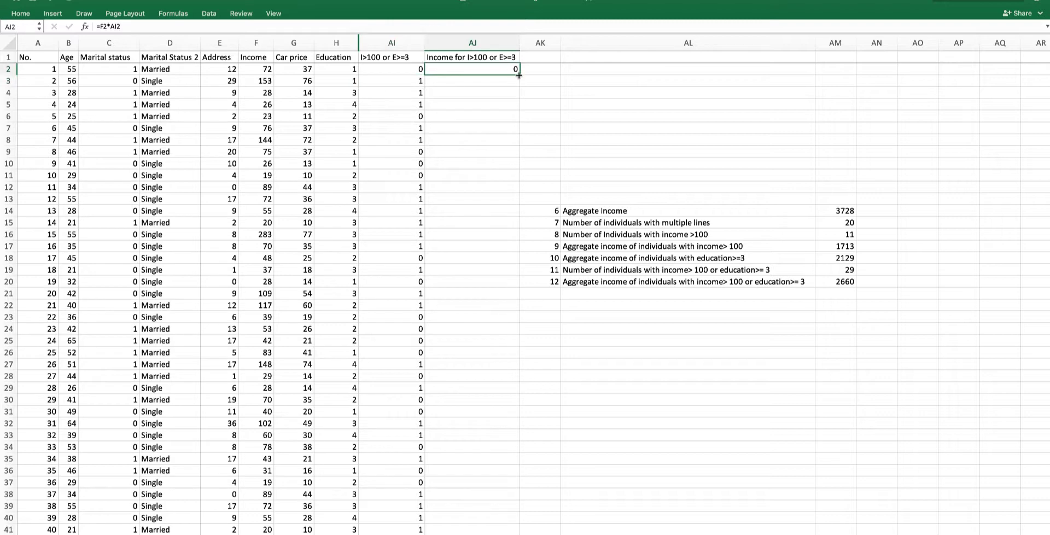
{"action": "left_click_drag", "start_coordinate": [519, 75], "coordinate": [518, 84]}
{"action": "double_click", "coordinate": [514, 81]}
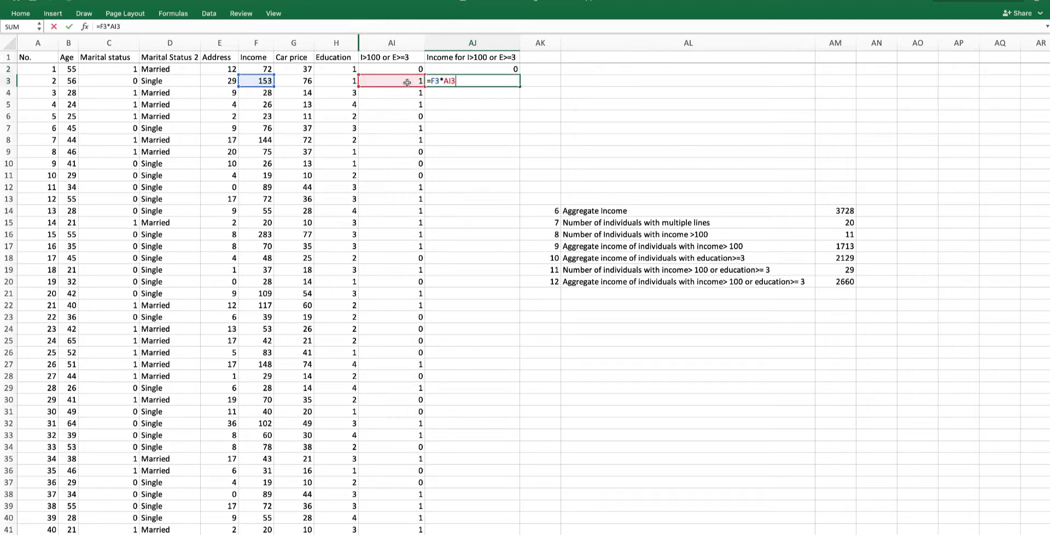
{"action": "key", "text": "Return"}
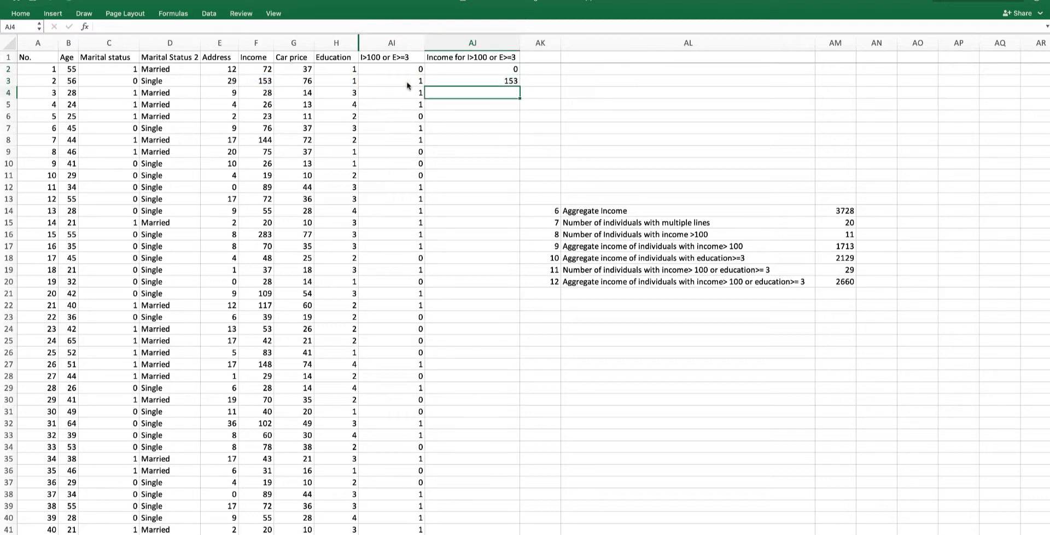
{"action": "left_click", "coordinate": [483, 80]}
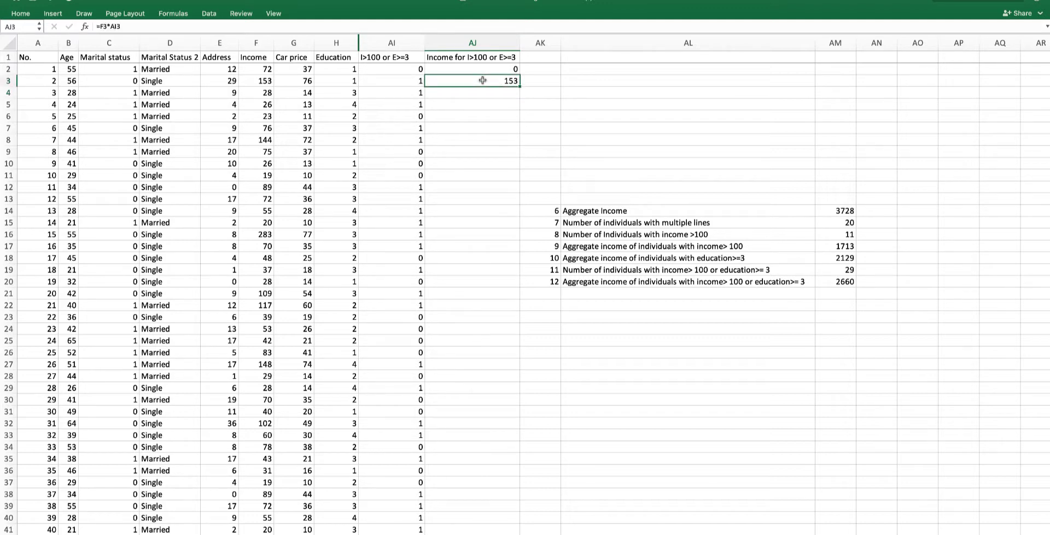
{"action": "double_click", "coordinate": [520, 88]}
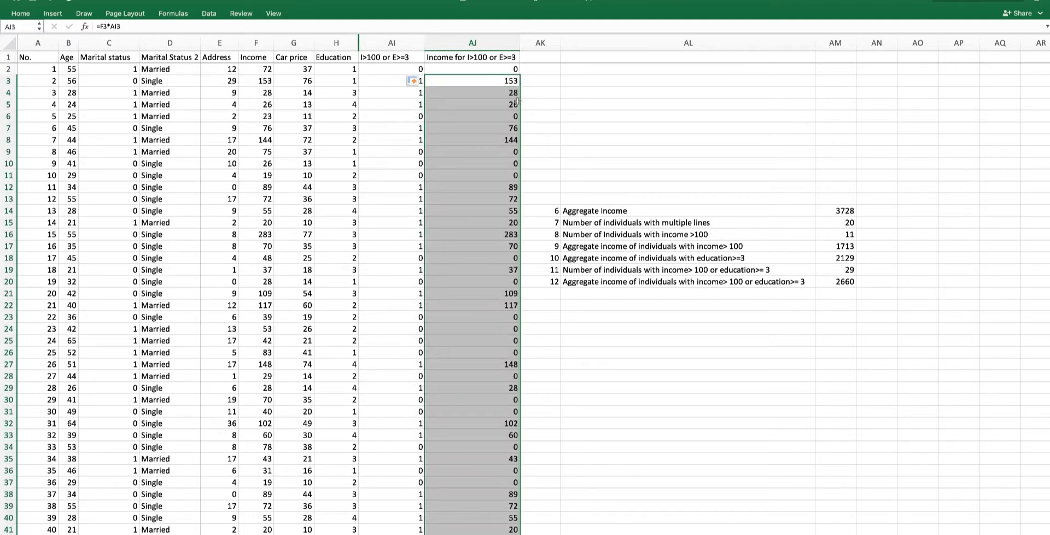
- Check the flags and flagged incomes for rows 32 and 34
{"action": "scroll", "coordinate": [491, 203], "scroll_direction": "down", "scroll_amount": 5}
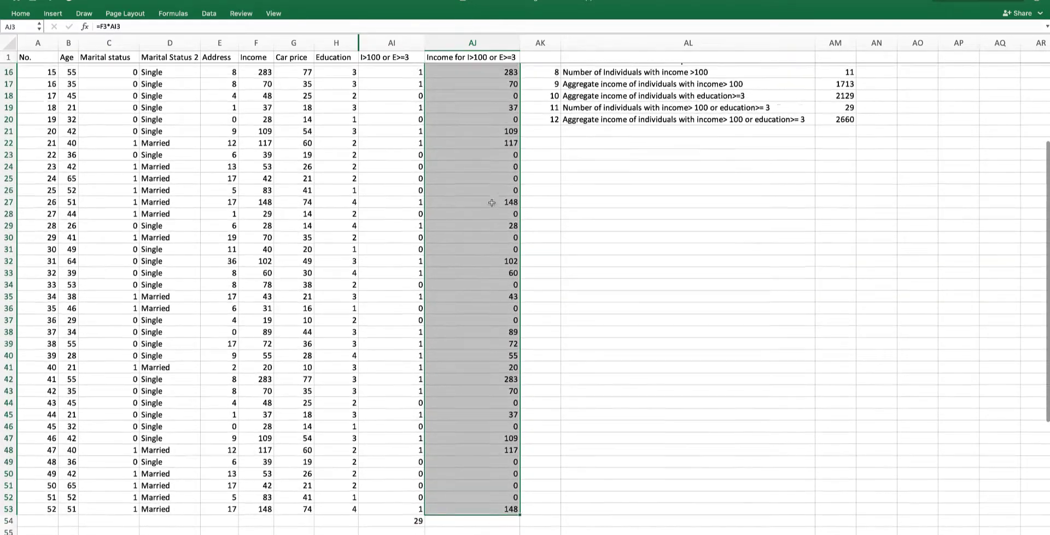
{"action": "scroll", "coordinate": [491, 203], "scroll_direction": "down", "scroll_amount": 2}
{"action": "left_click", "coordinate": [409, 216]}
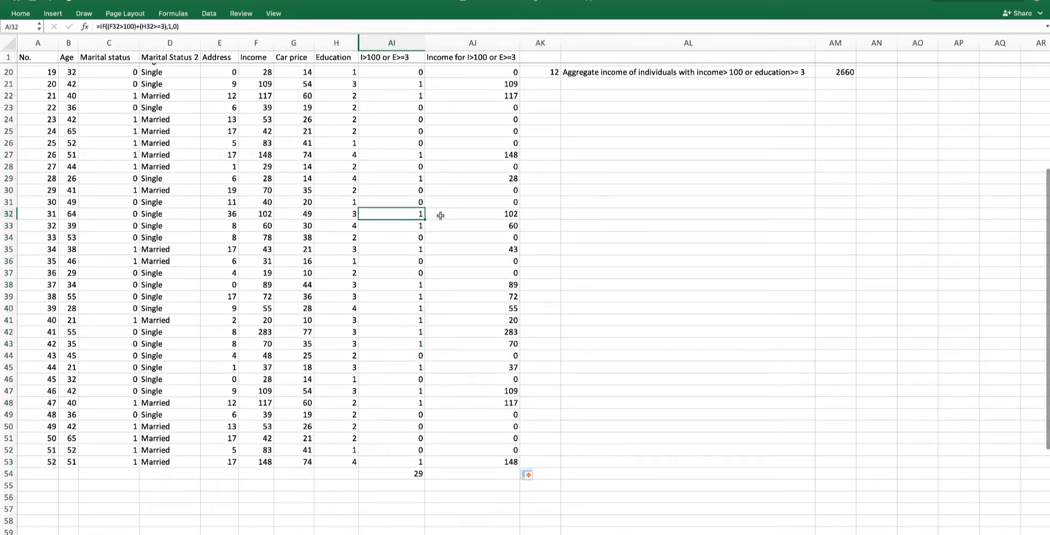
{"action": "left_click_drag", "start_coordinate": [440, 215], "coordinate": [487, 216]}
{"action": "left_click", "coordinate": [414, 238]}
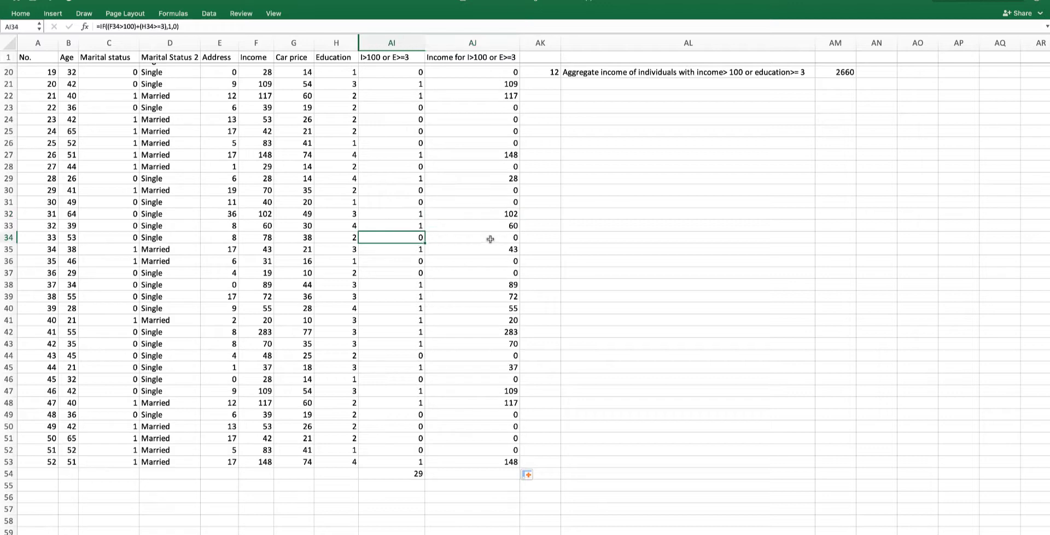
{"action": "left_click", "coordinate": [490, 239]}
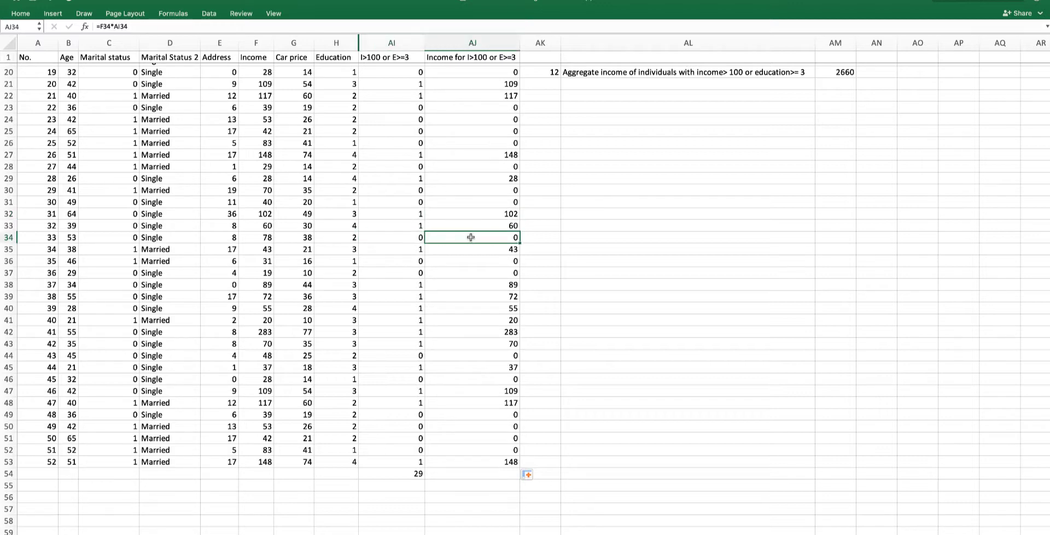
{"action": "left_click", "coordinate": [293, 239]}
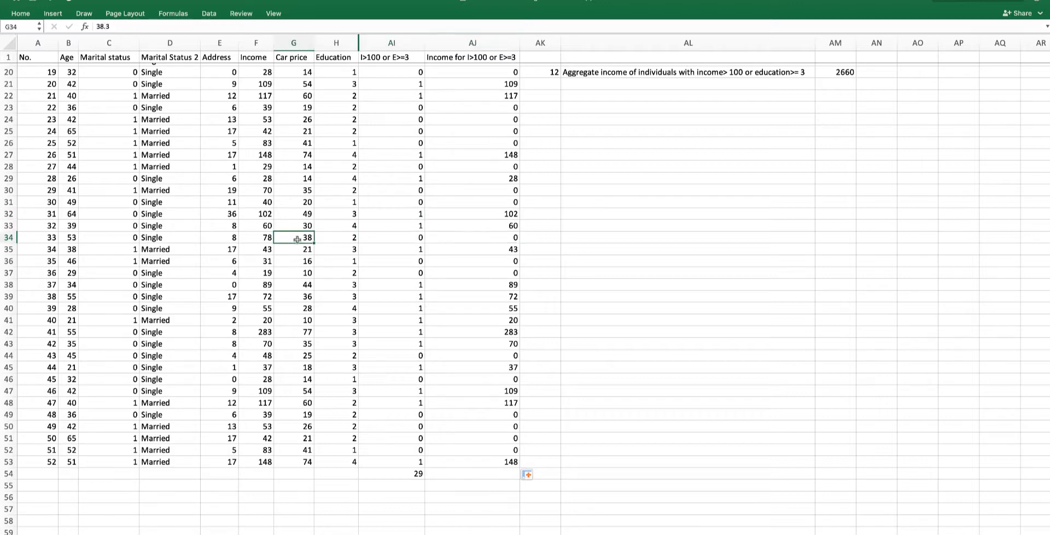
{"action": "left_click", "coordinate": [485, 240]}
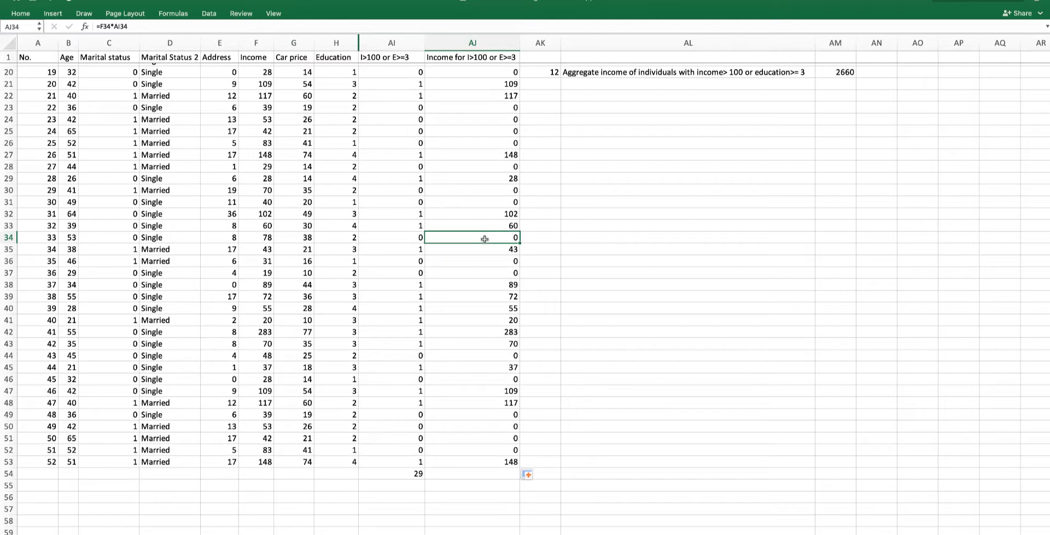
- Total the flagged incomes below column AJ with =SUM(AJ2:AJ53) in AJ54
{"action": "left_click", "coordinate": [470, 475]}
{"action": "type", "text": "=sum"}
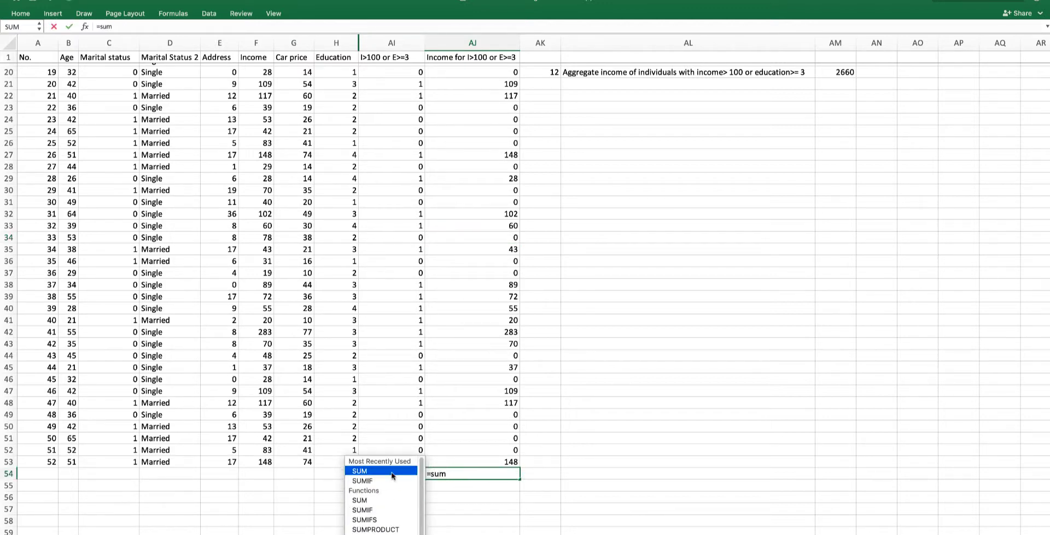
{"action": "key", "text": "Tab"}
{"action": "left_click_drag", "start_coordinate": [477, 465], "coordinate": [450, 71]}
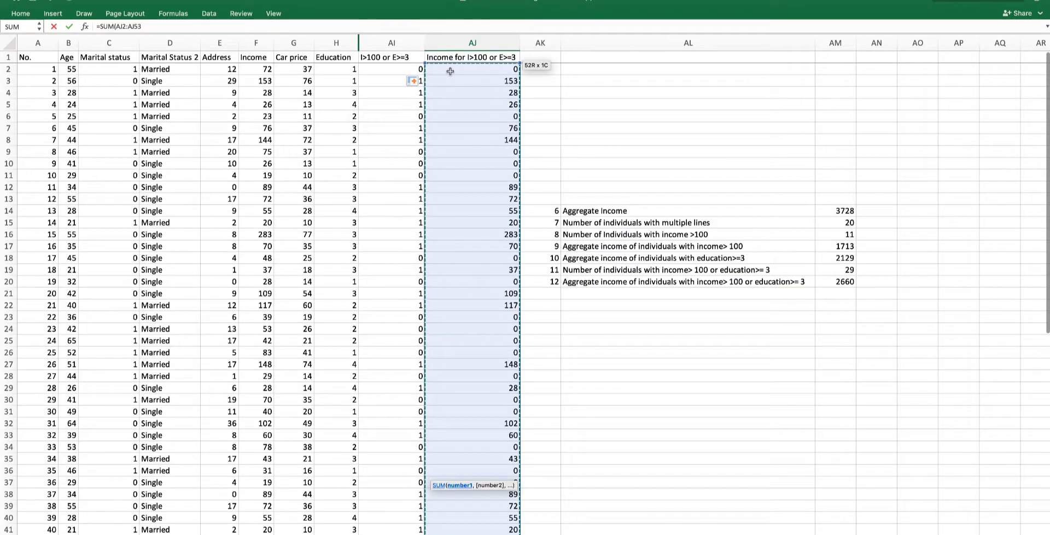
{"action": "key", "text": "Return"}
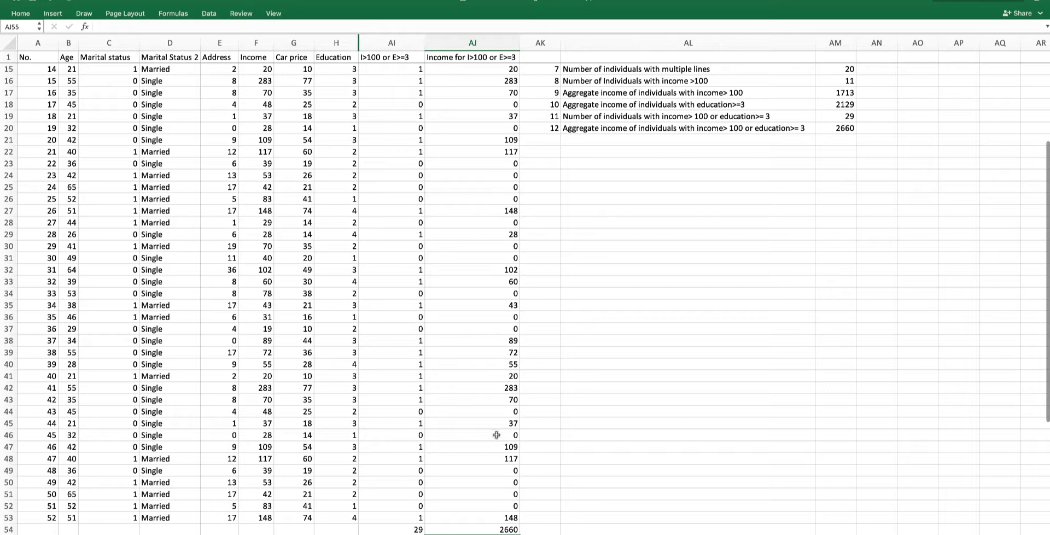
- Compare the AJ54 total formula with the SUM(IF) array formula in AM20, re-entering it as an array formula
{"action": "left_click", "coordinate": [490, 531]}
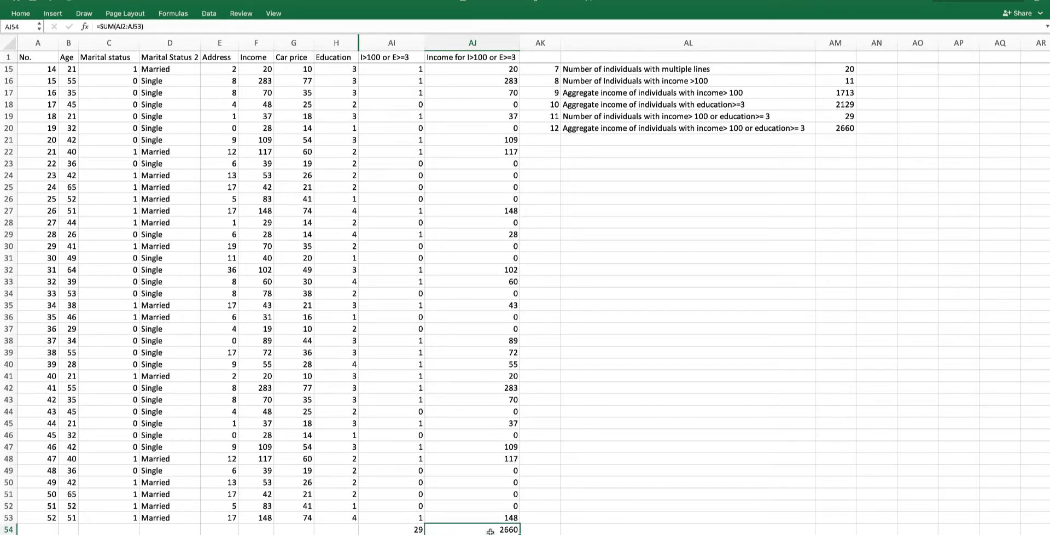
{"action": "left_click", "coordinate": [834, 127]}
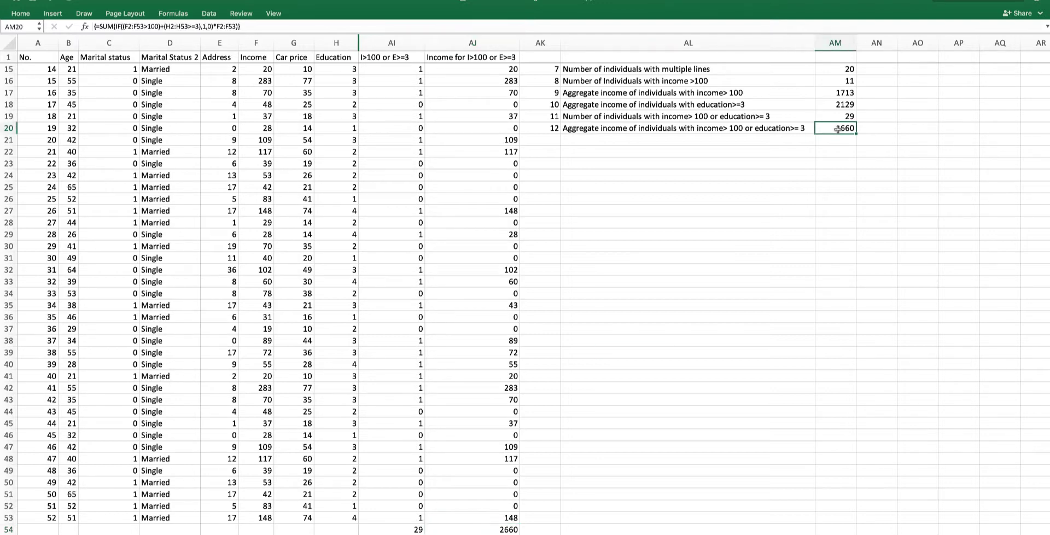
{"action": "double_click", "coordinate": [838, 128]}
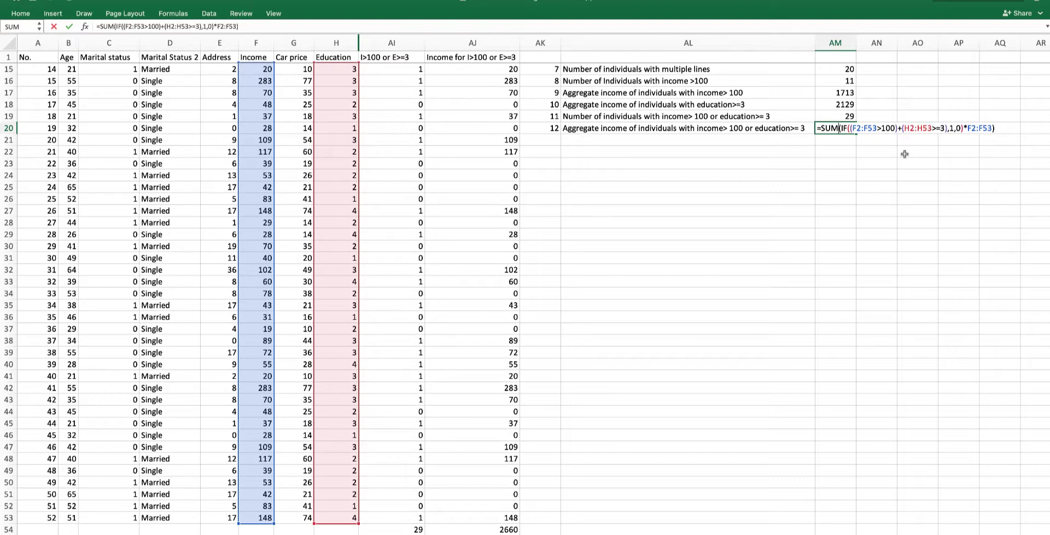
{"action": "key", "text": "ctrl+shift+Return"}
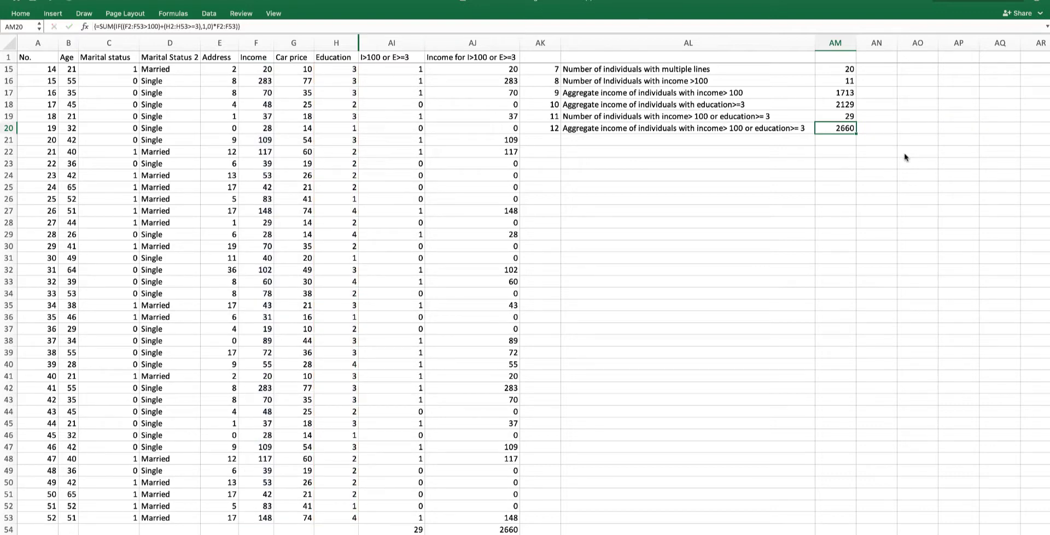